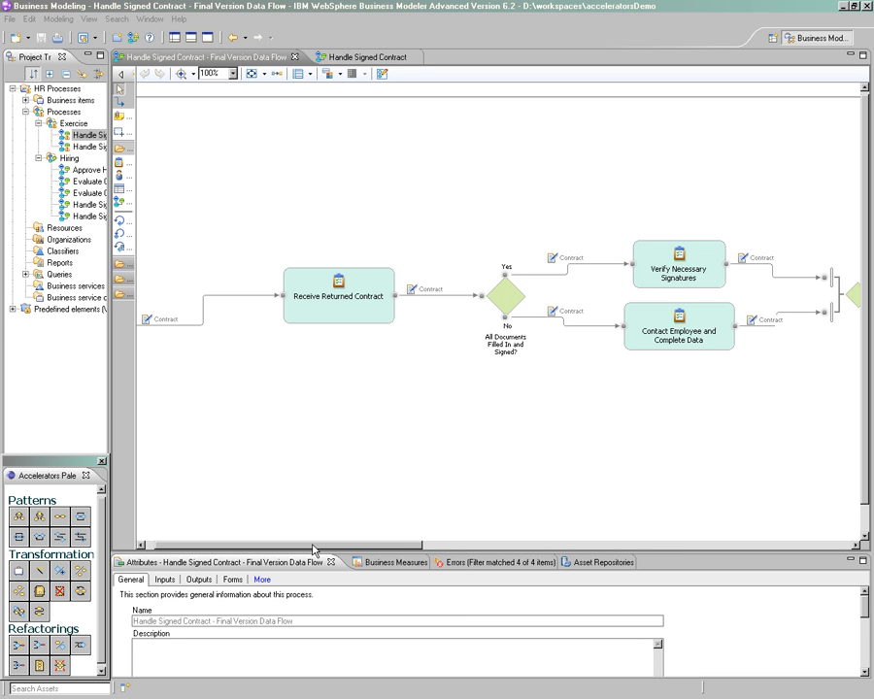
Look through the Handle Signed Contract - Final Version Data Flow diagram up to the Create Work Documents subprocess
left_click(313, 546)
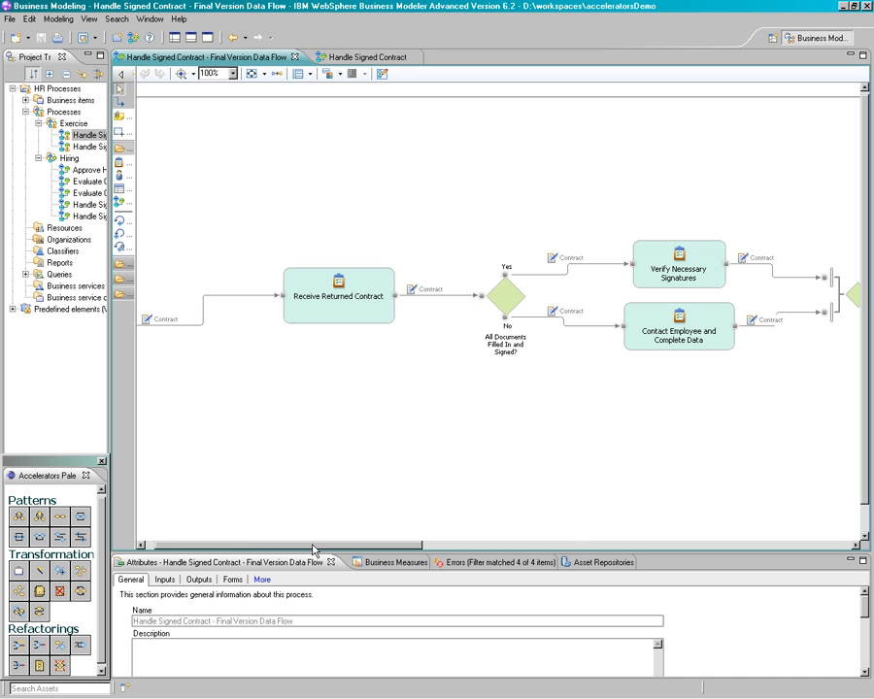
left_click_drag(312, 547, 600, 551)
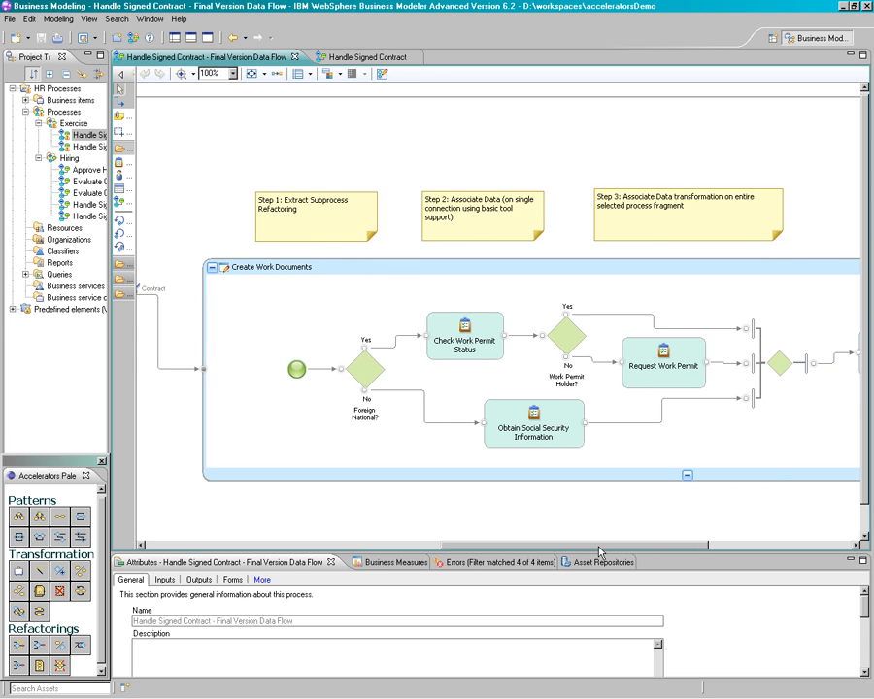
left_click_drag(600, 551, 688, 552)
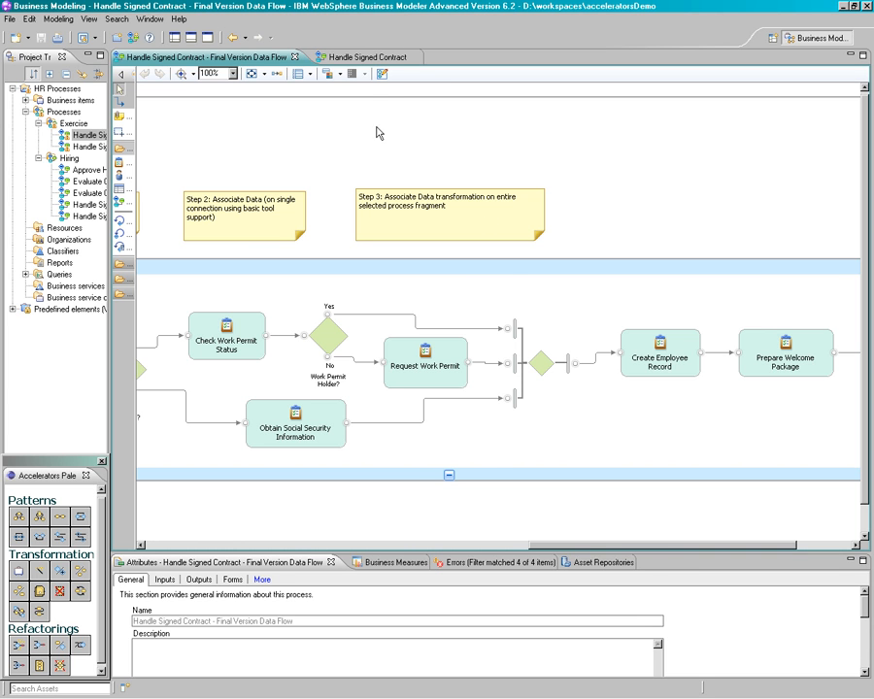
Autolink the elements of the Handle Signed Contract process and save it with a left-to-right auto-layout
left_click(345, 56)
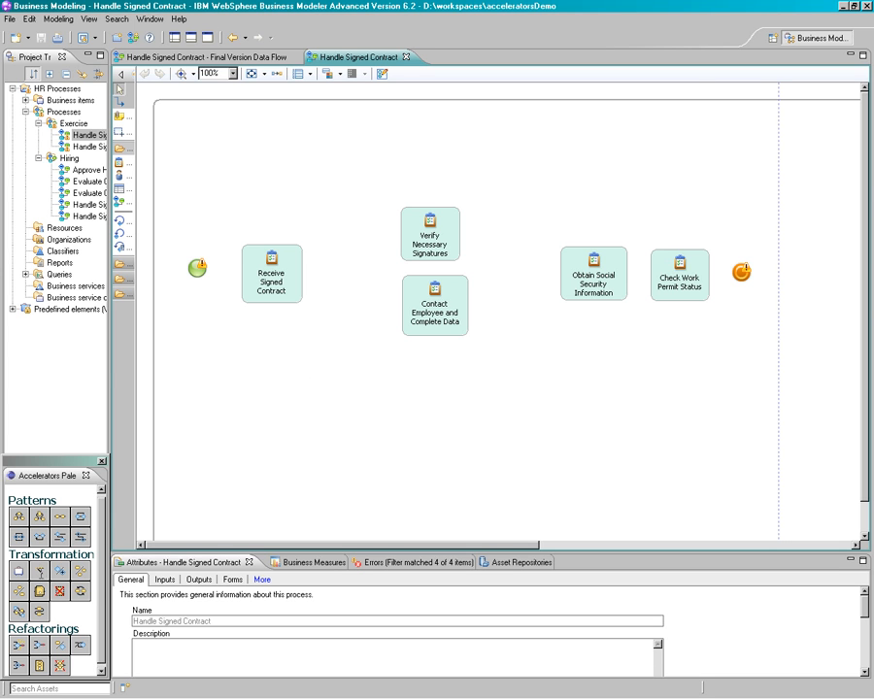
left_click(39, 571)
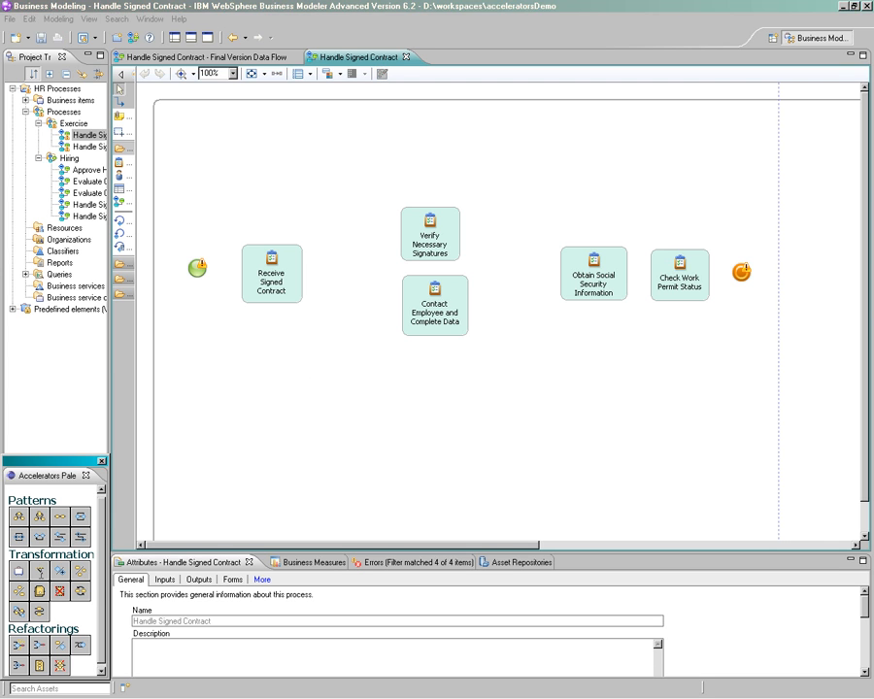
right_click(191, 445)
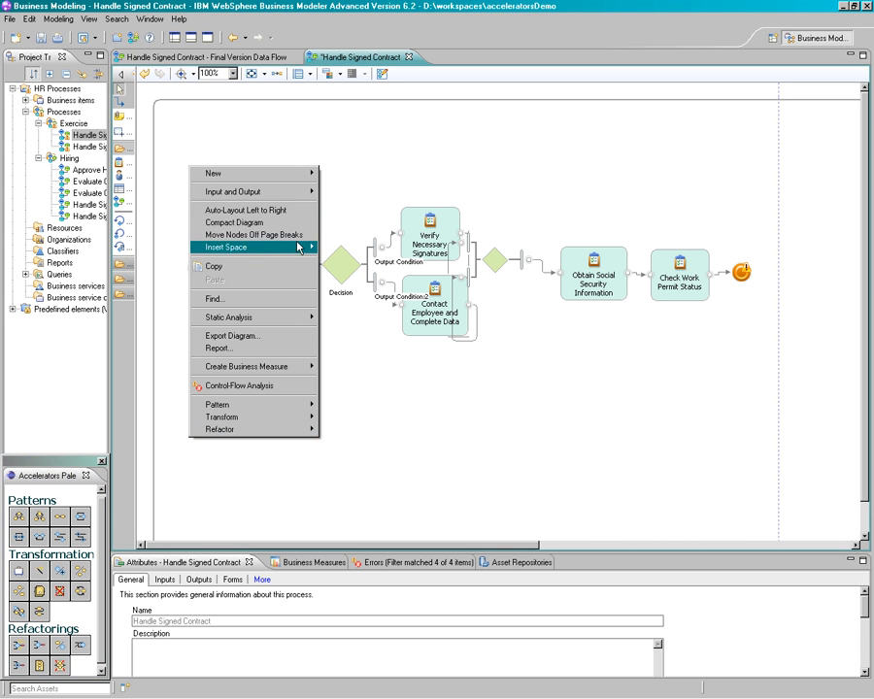
left_click(296, 210)
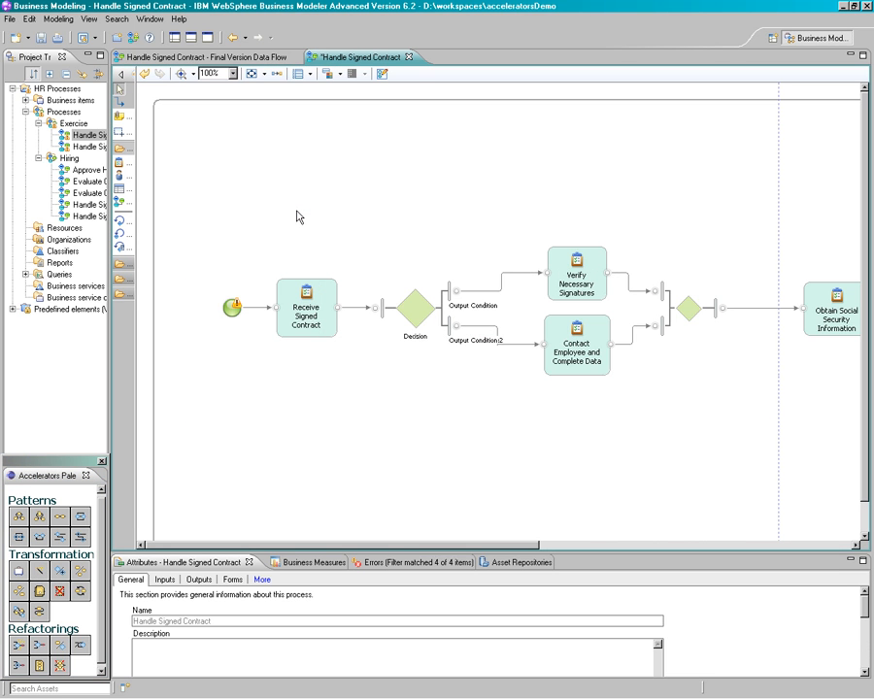
key("ctrl+s")
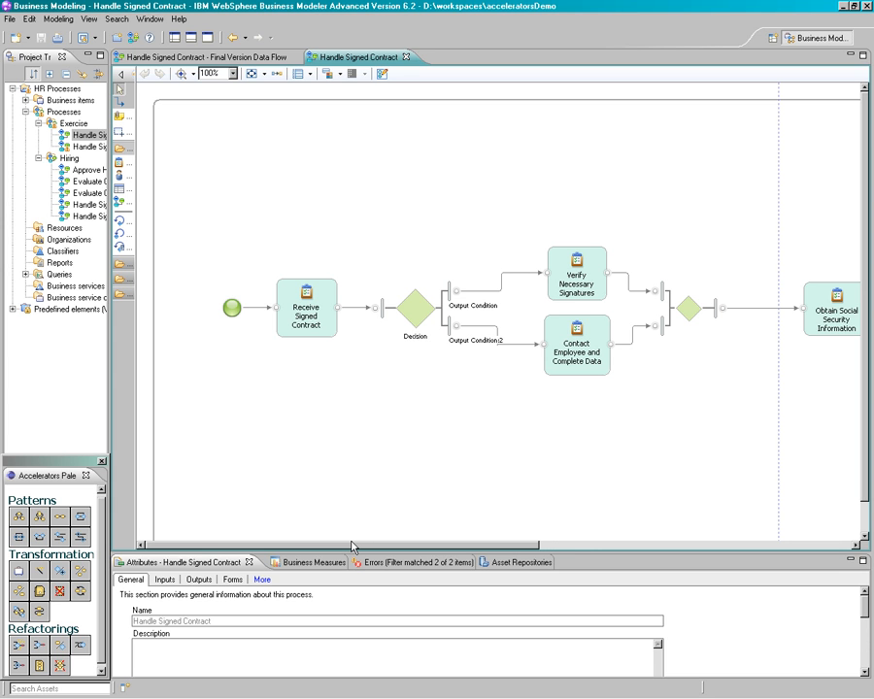
Rename the decision after Receive Signed Contract as "All Documents Filled In and Signed"
left_click_drag(352, 547, 406, 552)
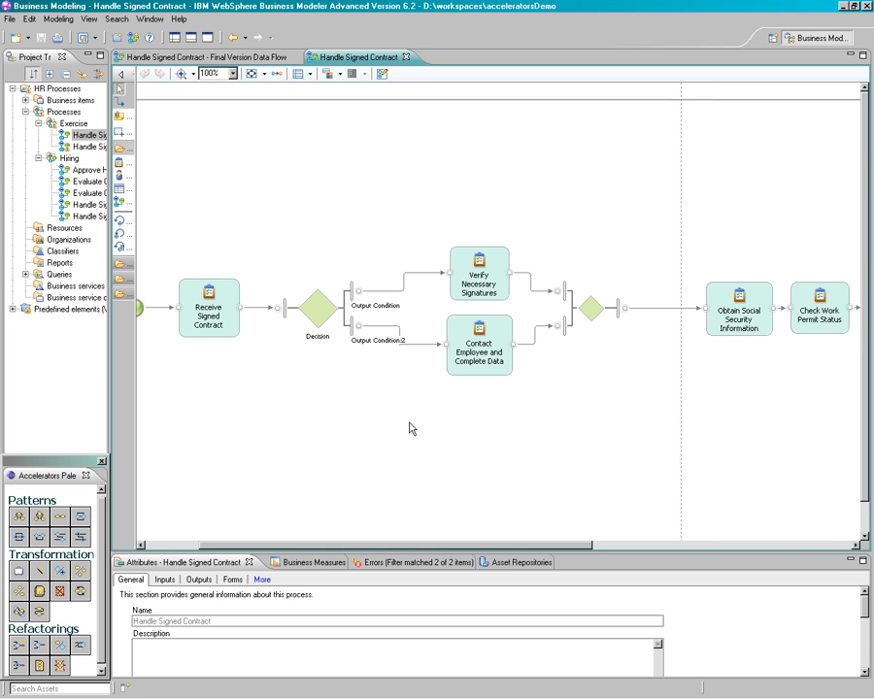
left_click(326, 340)
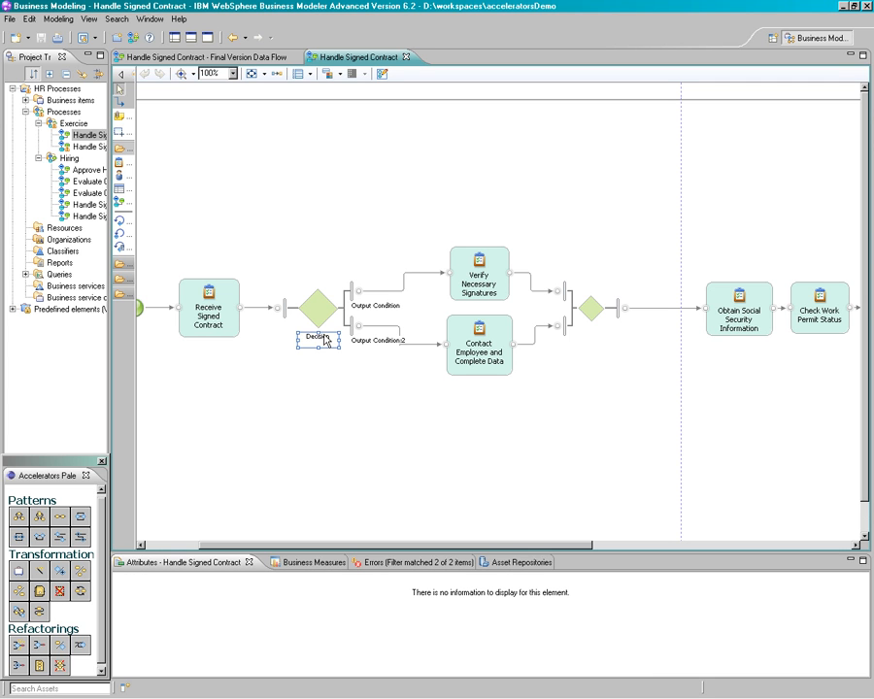
left_click(325, 340)
type("All Docume")
type("nts Filled 1")
type("n and Signed?")
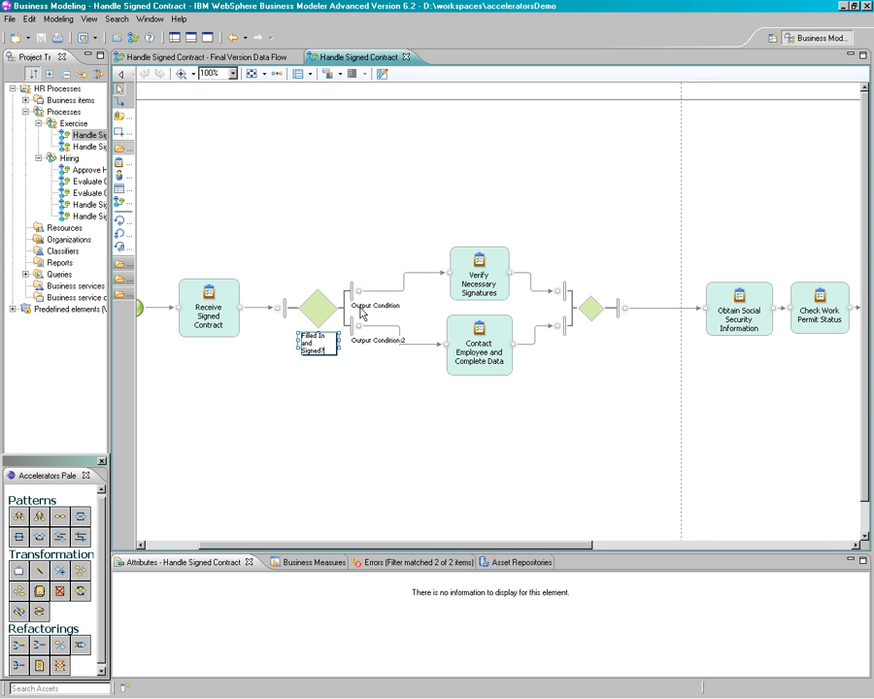
Label the decision branch to Verify Necessary Signatures "Yes" and the one to Contact Employee and Complete Data "No", and save
left_click(362, 307)
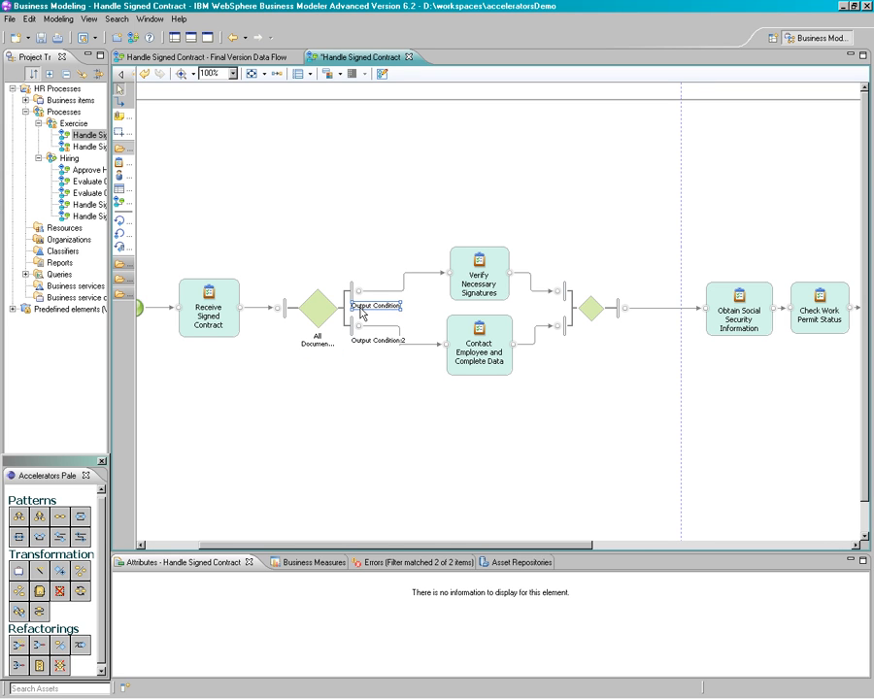
left_click(362, 307)
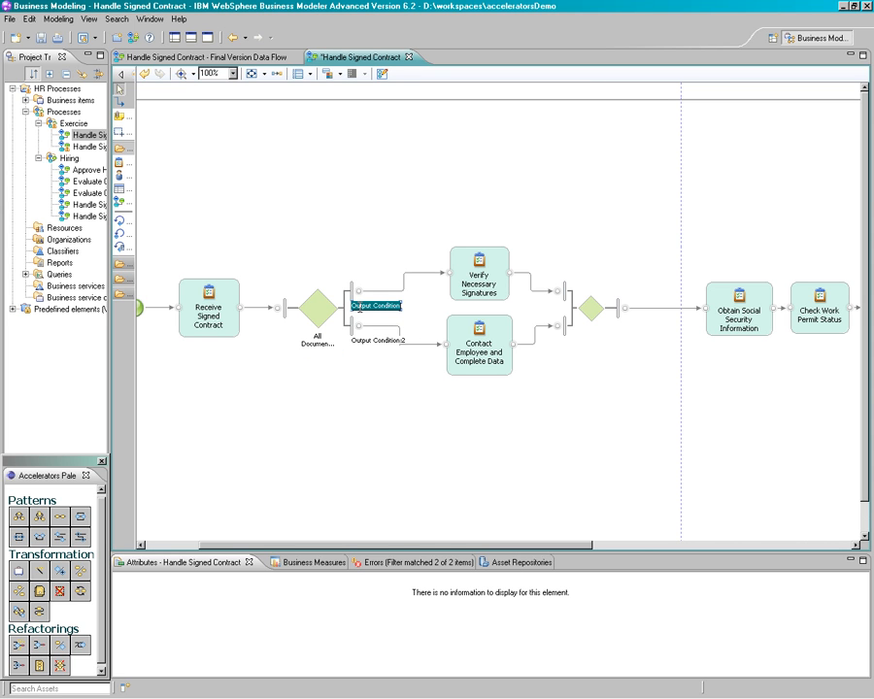
type("Yes")
left_click(365, 343)
left_click(365, 343)
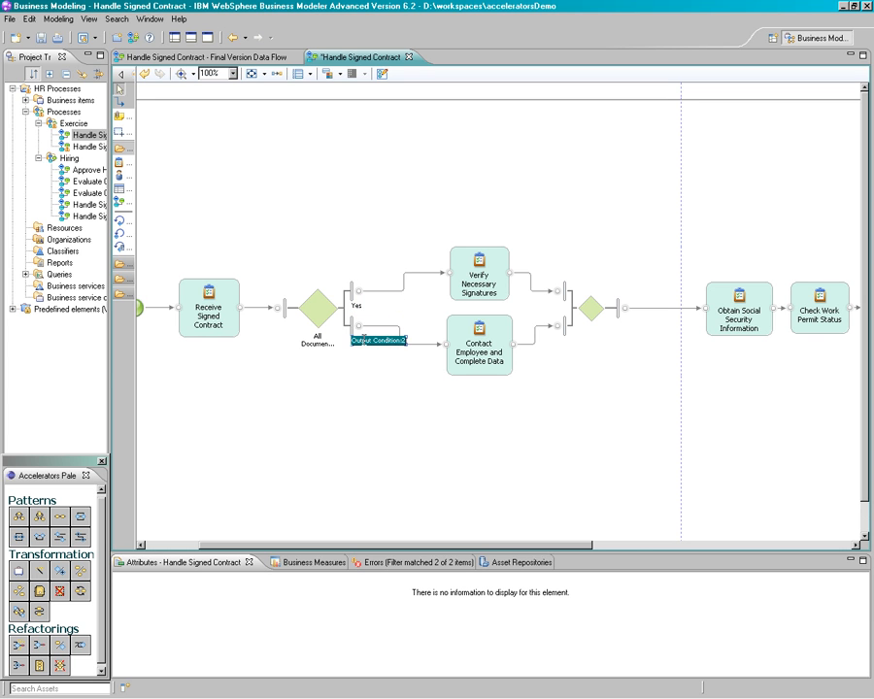
key("Delete")
key("Return")
key("ctrl+s")
Convert Obtain Social Security Information and Check Work Permit Status to an alternative compound and auto-layout the diagram left to right
left_click_drag(570, 546, 563, 551)
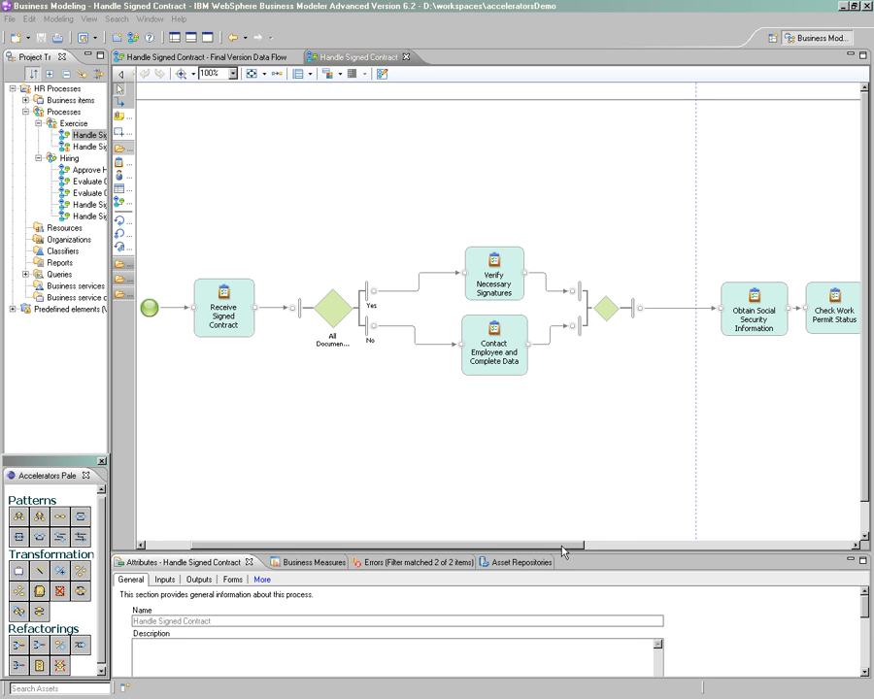
left_click_drag(561, 548, 629, 548)
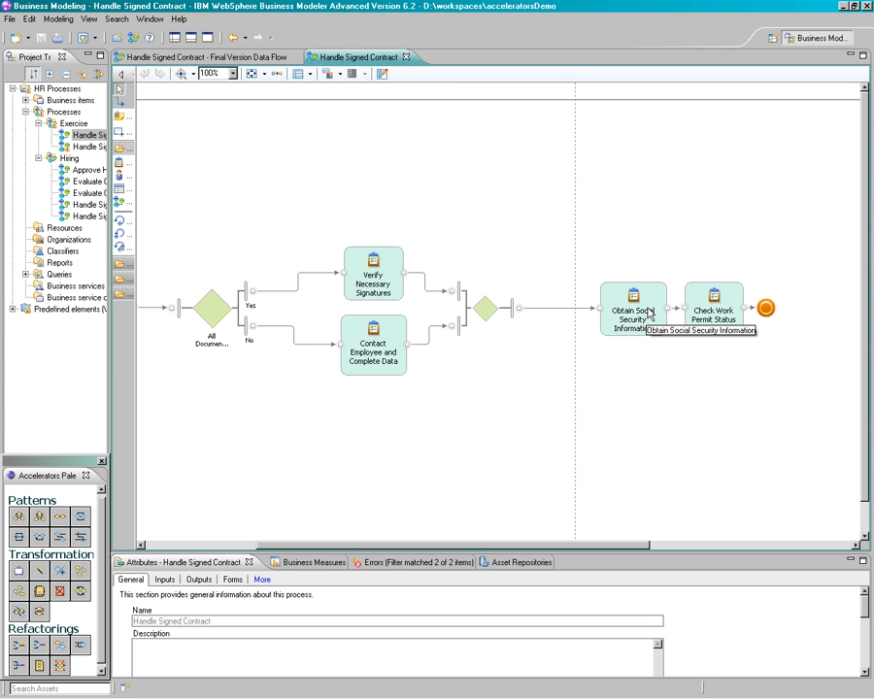
left_click(650, 314)
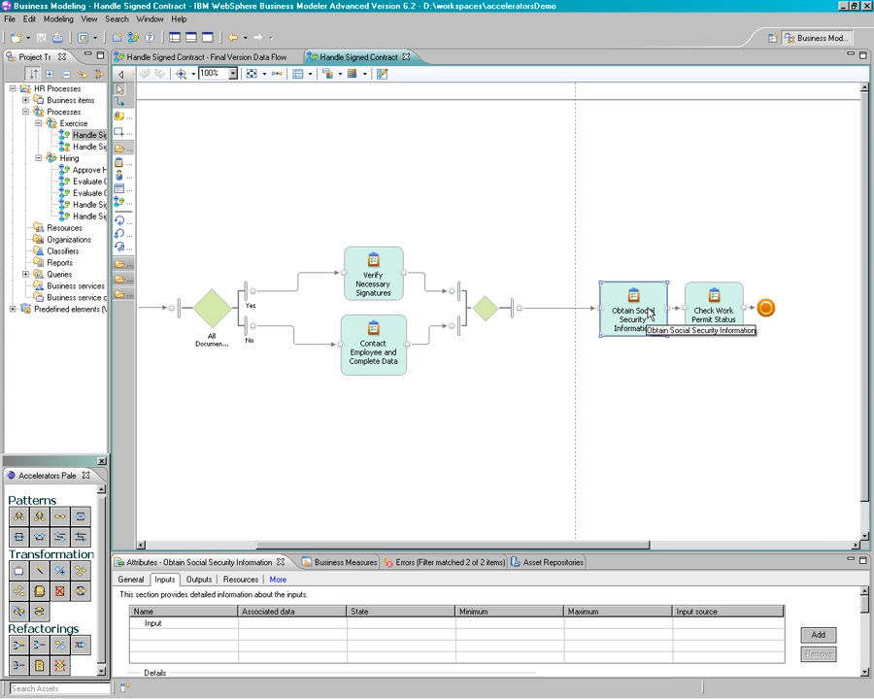
left_click(705, 306, "ctrl")
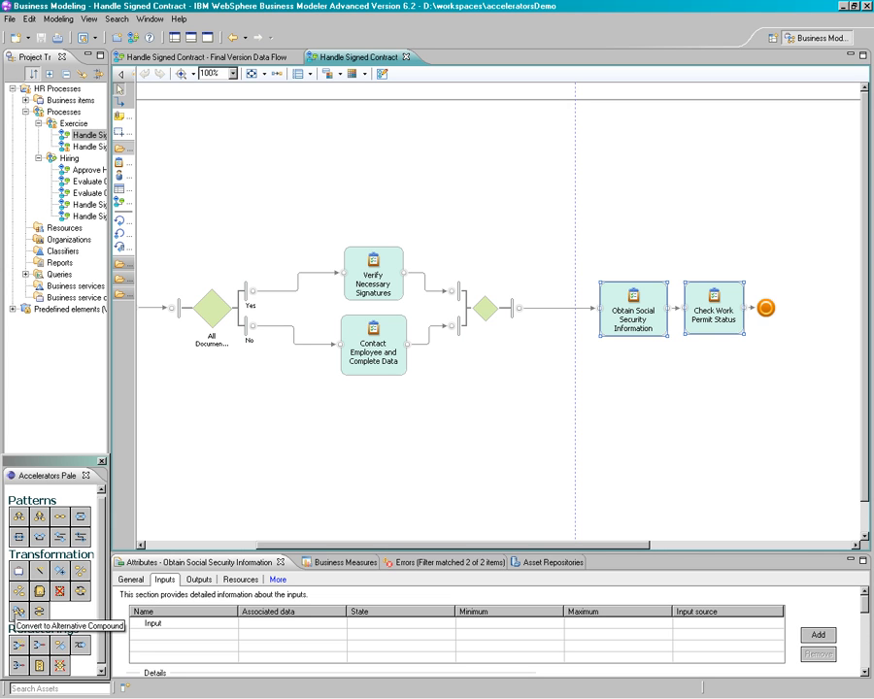
left_click(17, 611)
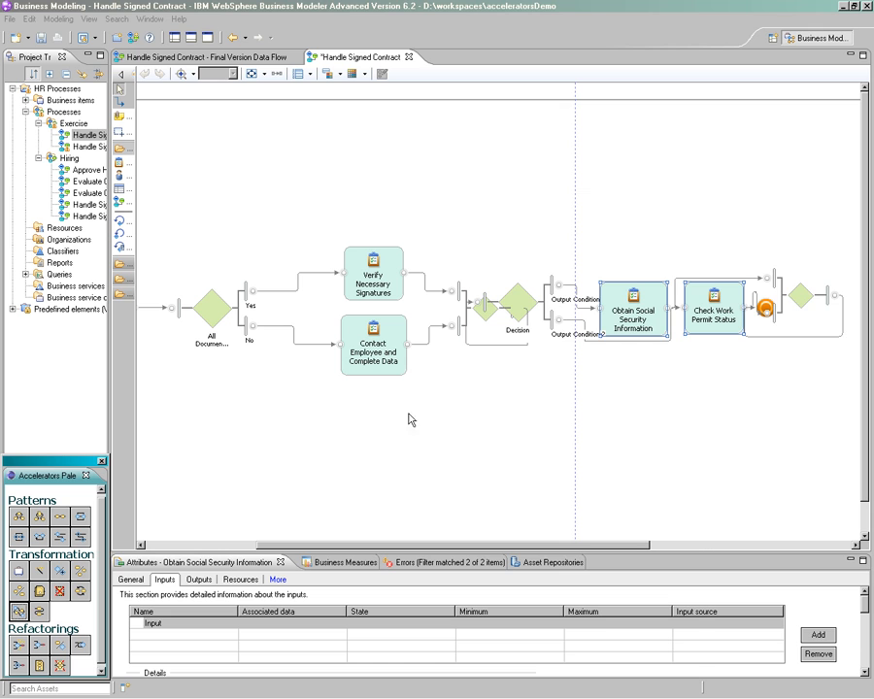
right_click(569, 361)
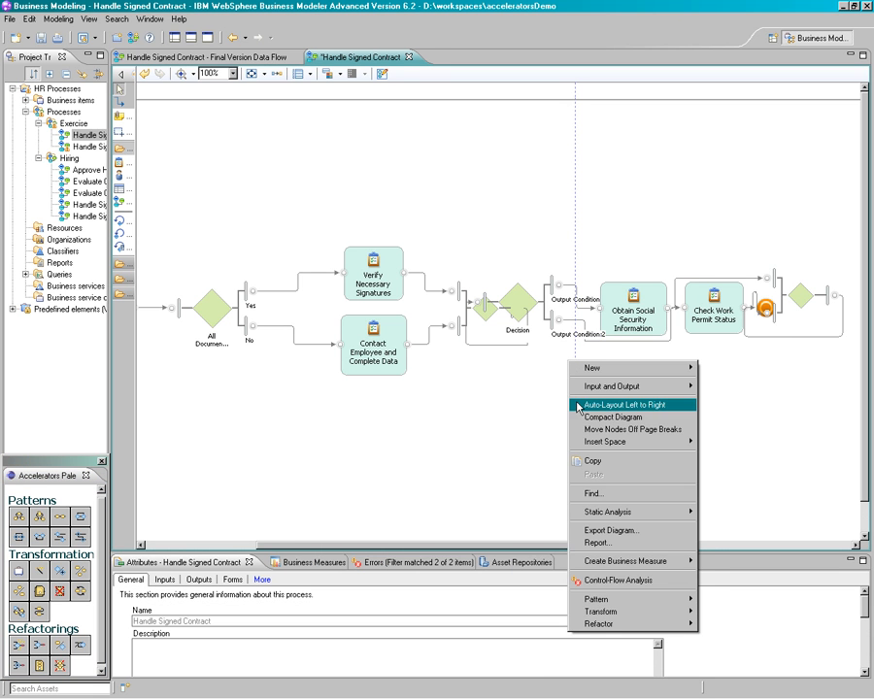
left_click(580, 406)
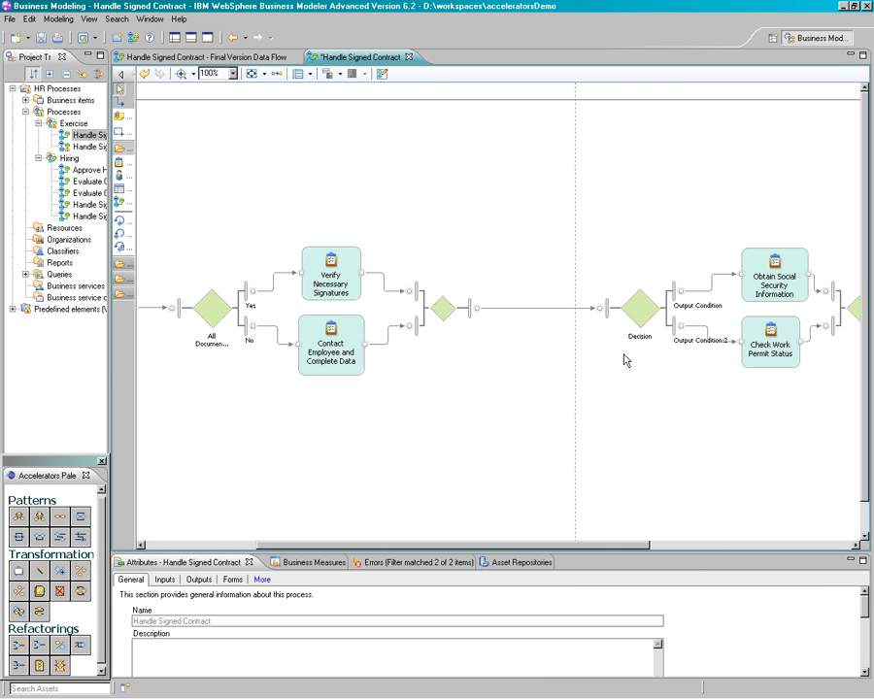
Rename the decision before Obtain Social Security Information and Check Work Permit Status as "Foreign National?"
left_click_drag(622, 546, 669, 518)
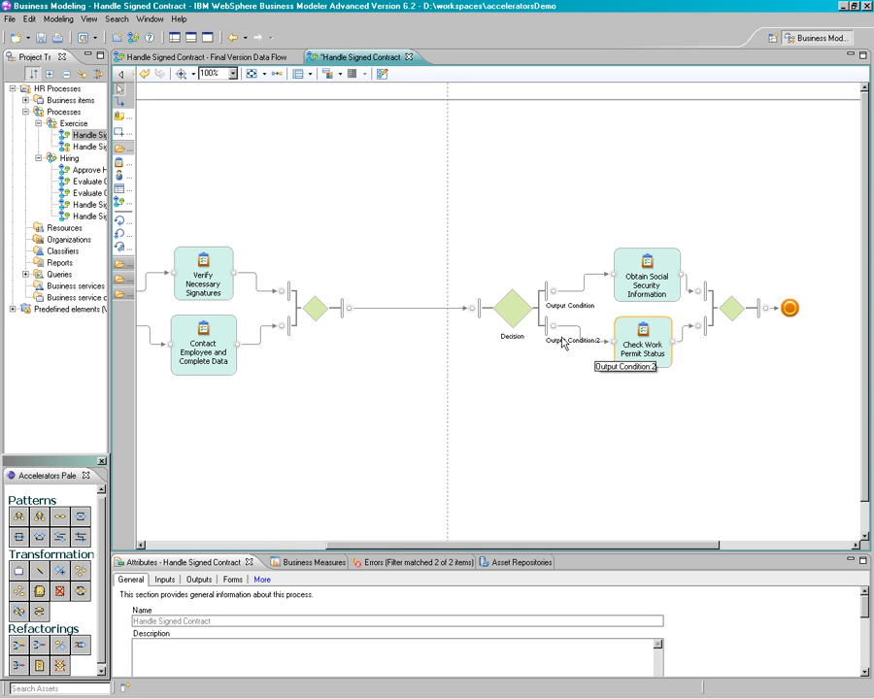
left_click(508, 339)
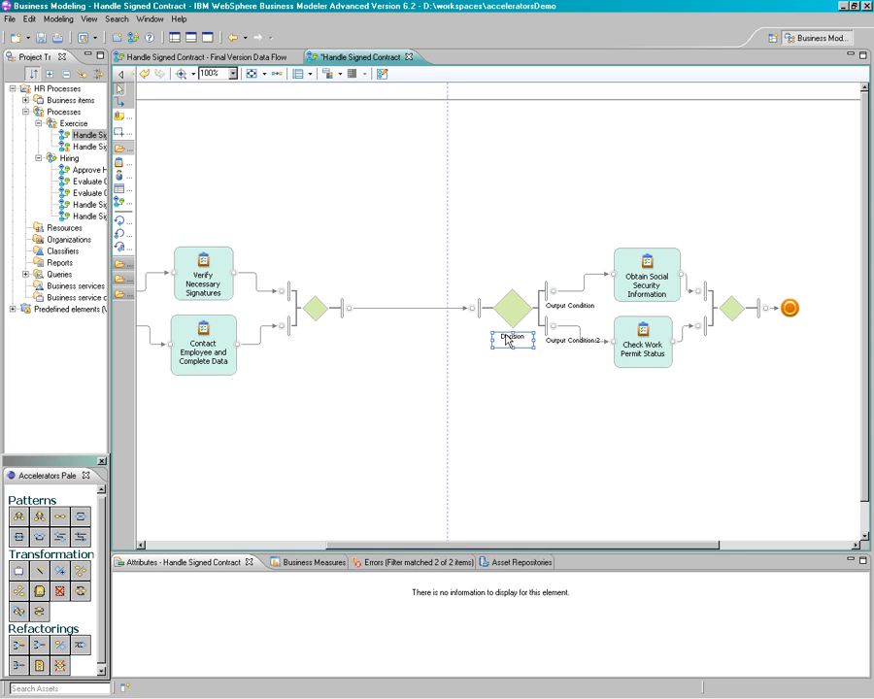
left_click(506, 336)
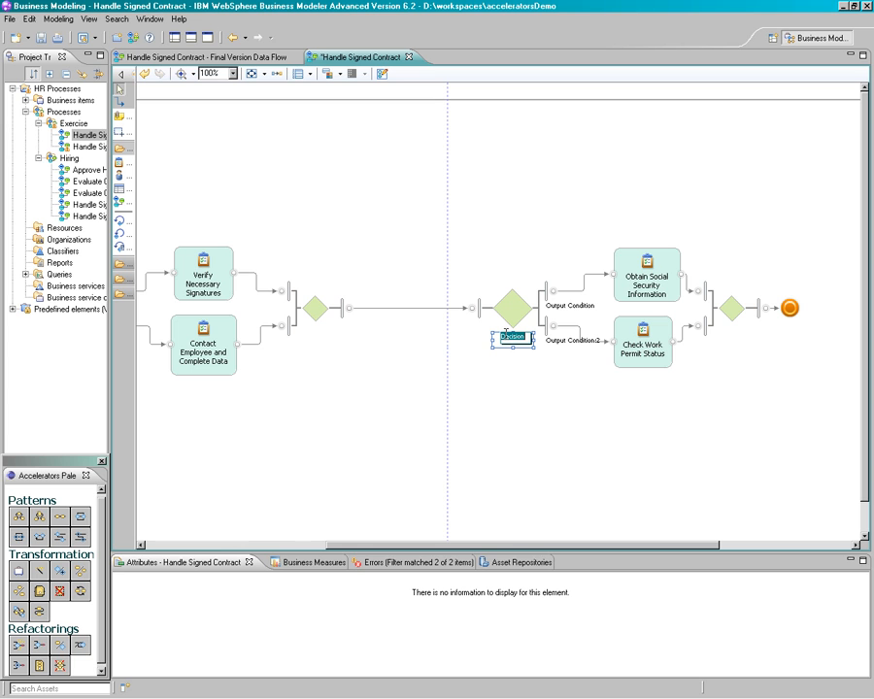
type("Foreign National?")
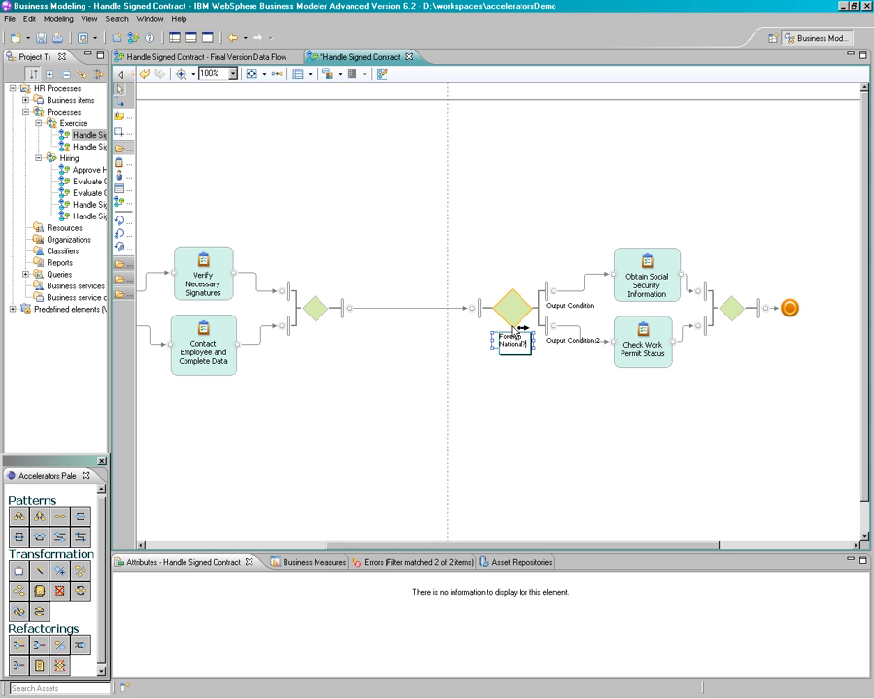
Label the Foreign National? branch to Obtain Social Security Information "No" and the one to Check Work Permit Status "Yes", and save
left_click(559, 307)
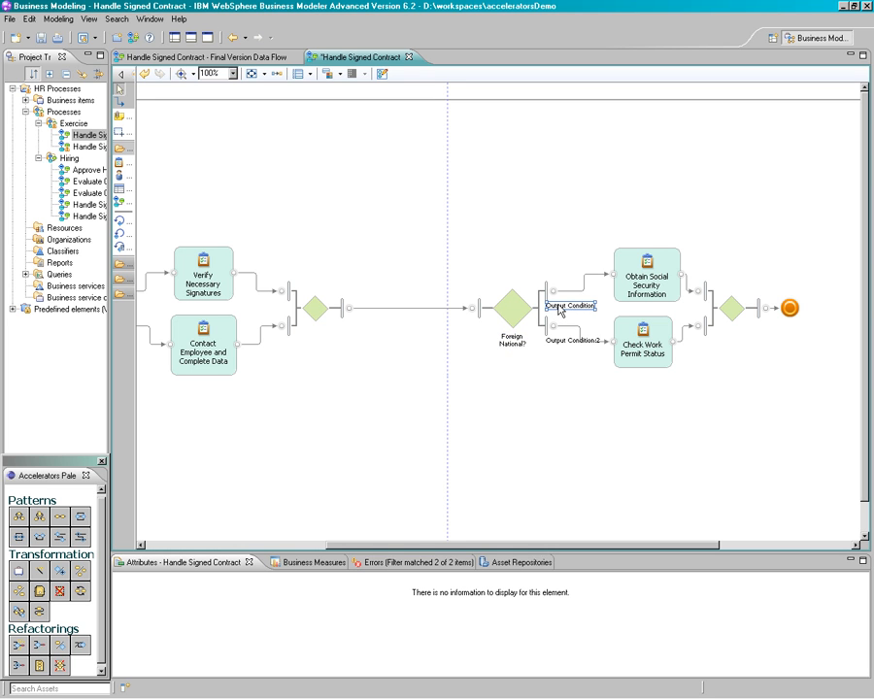
left_click(559, 305)
type("No")
left_click(568, 341)
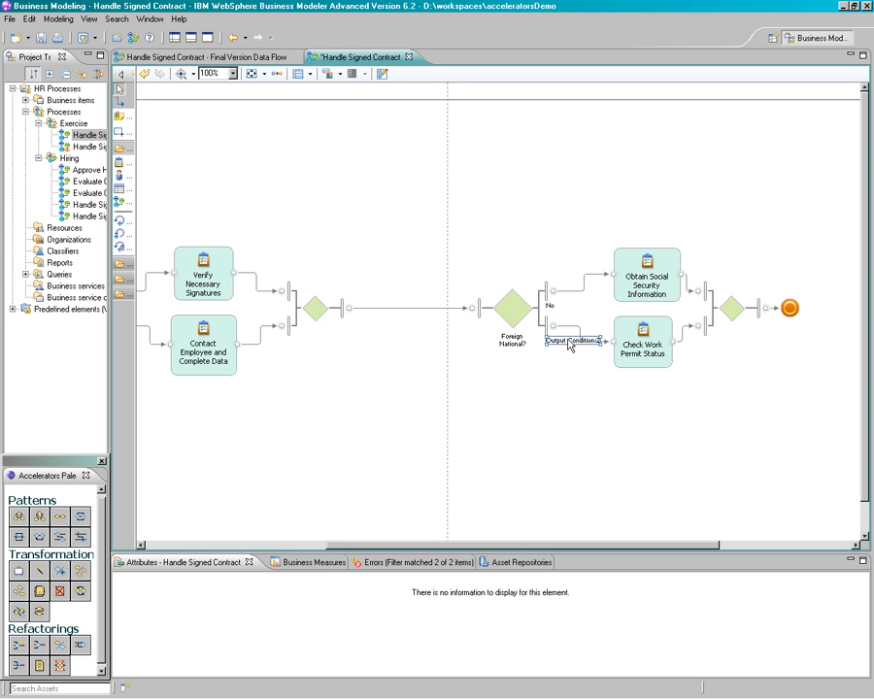
left_click(570, 342)
type("Yes")
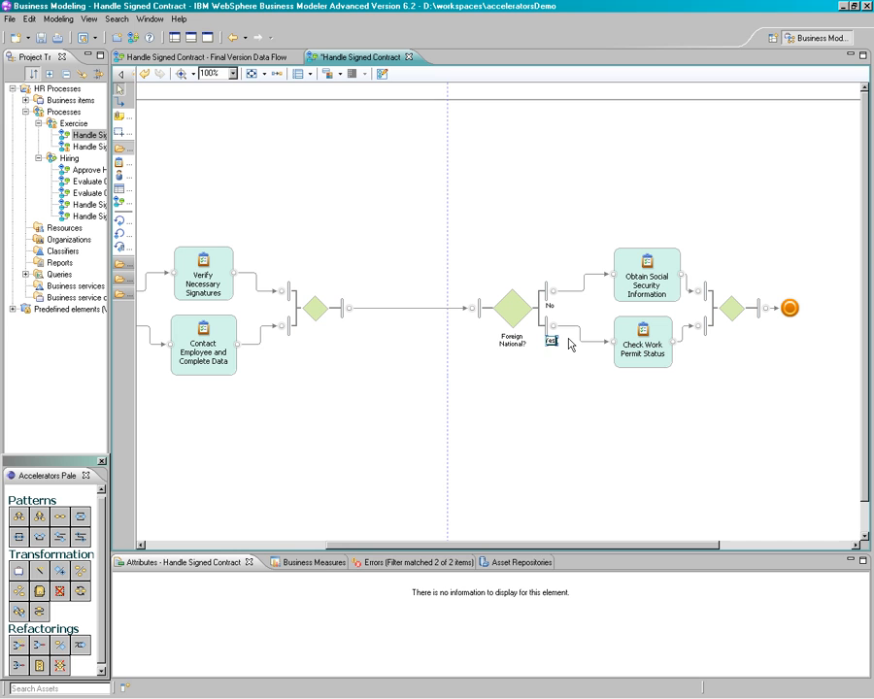
key("Return")
left_click(512, 418)
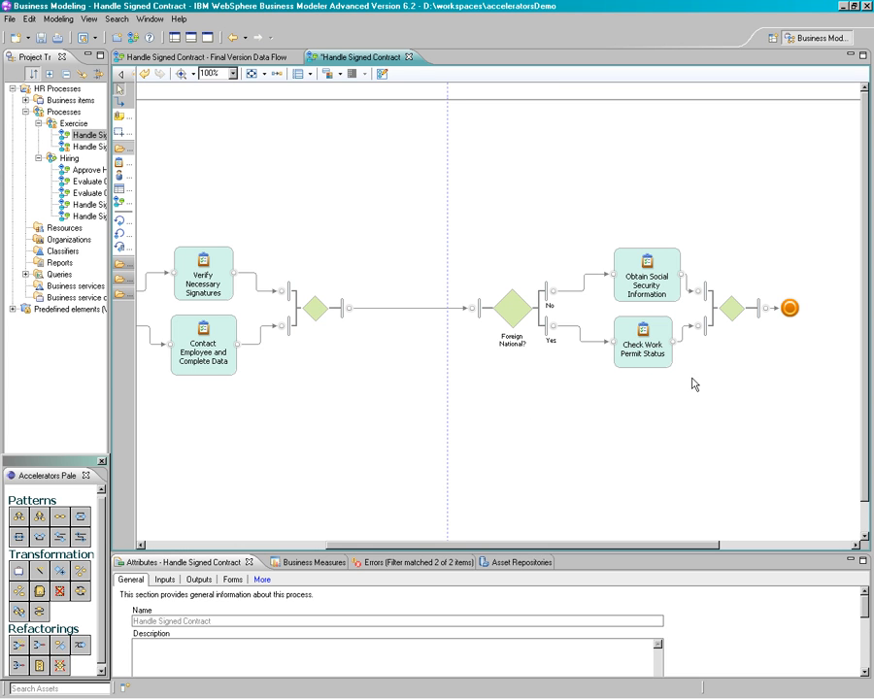
key("ctrl+s")
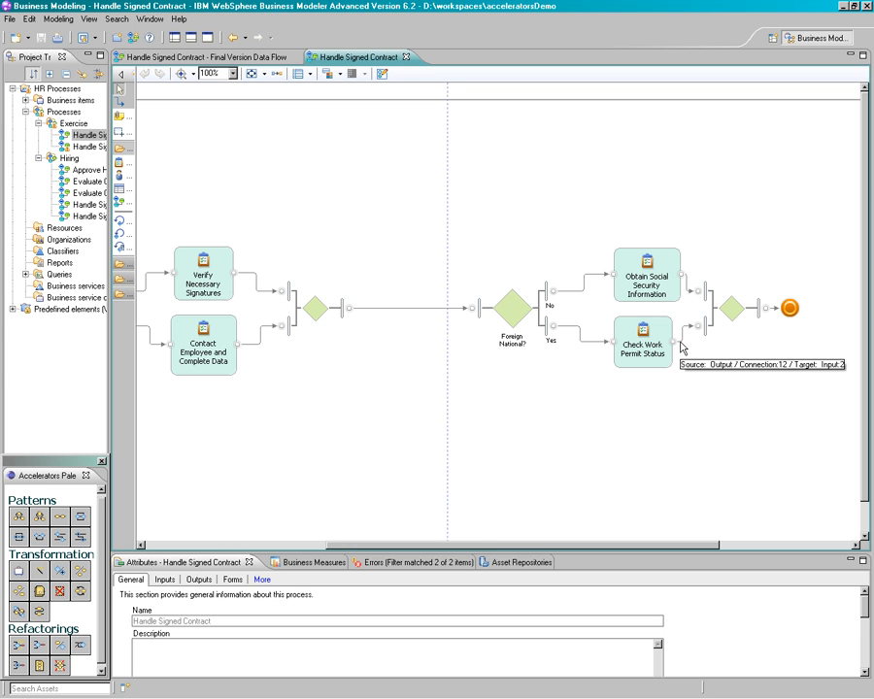
Add an alternative branch from Check Work Permit Status's outgoing connection to Obtain Social Security Information's with a pattern, and auto-layout the diagram left to right
left_click(682, 345)
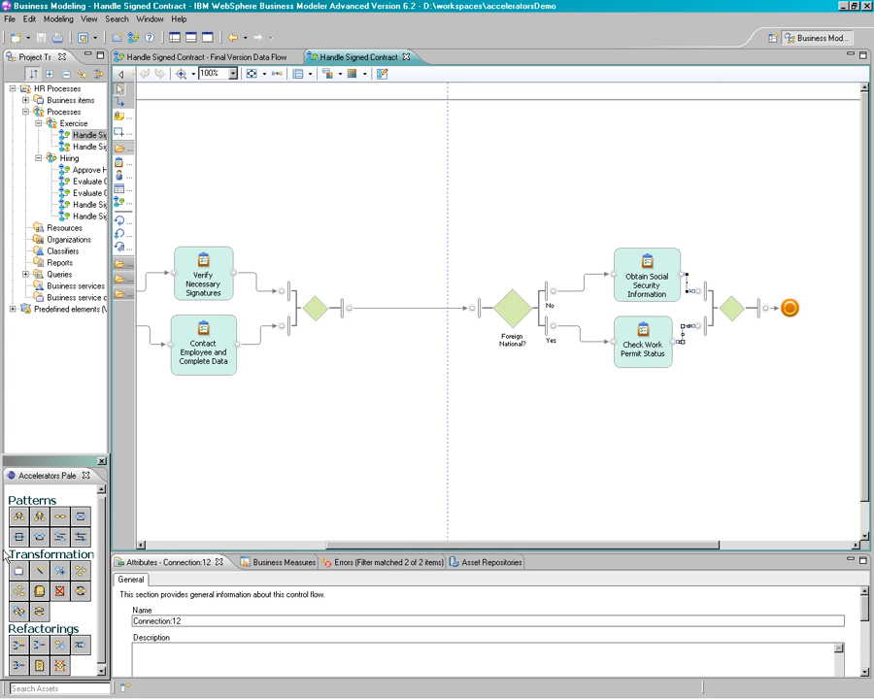
left_click(60, 536)
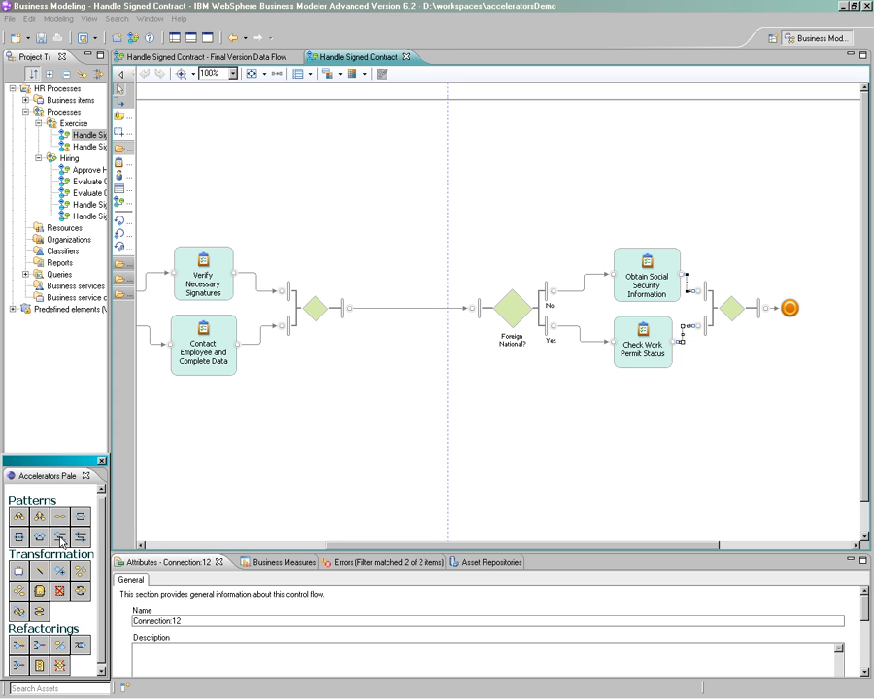
right_click(400, 429)
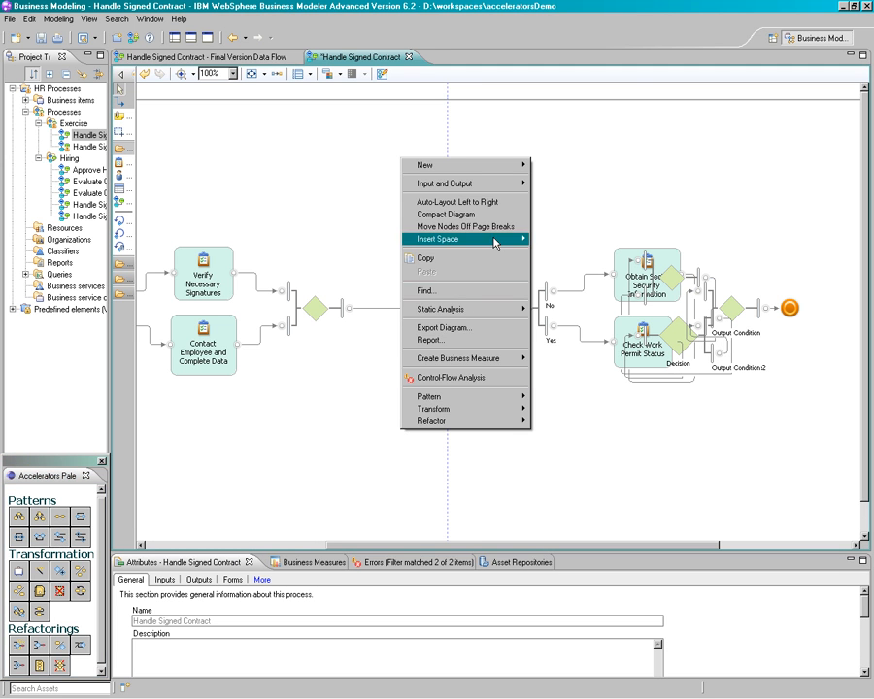
left_click(501, 202)
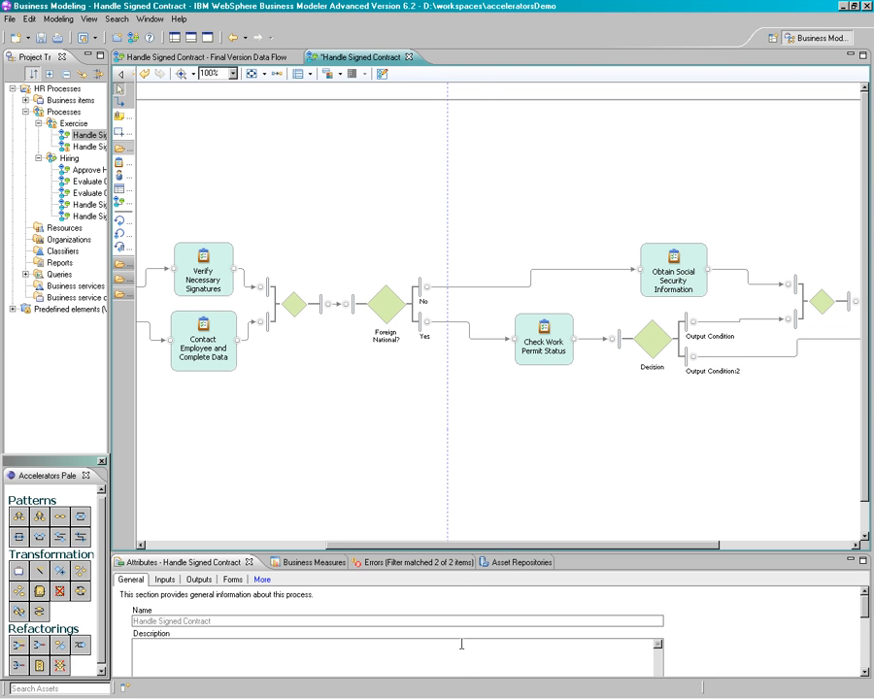
left_click_drag(560, 546, 665, 546)
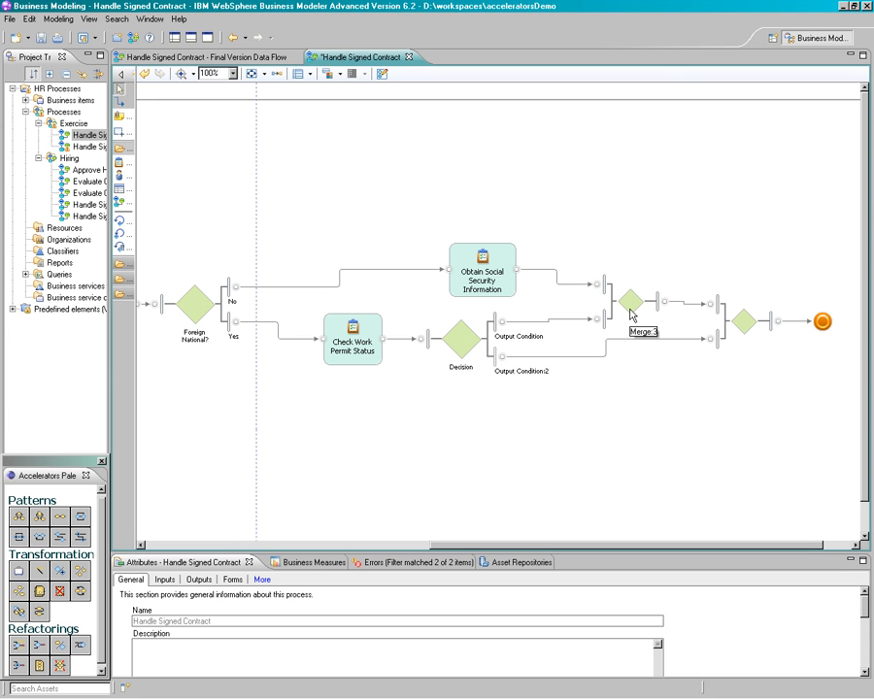
Rename the decision following Check Work Permit Status as "Work Permit Holder"
left_click(455, 370)
left_click(453, 369)
type("Work Permit Holder")
Label the upper output branch of the work permit decision "Yes" and the lower branch "No"
left_click(515, 337)
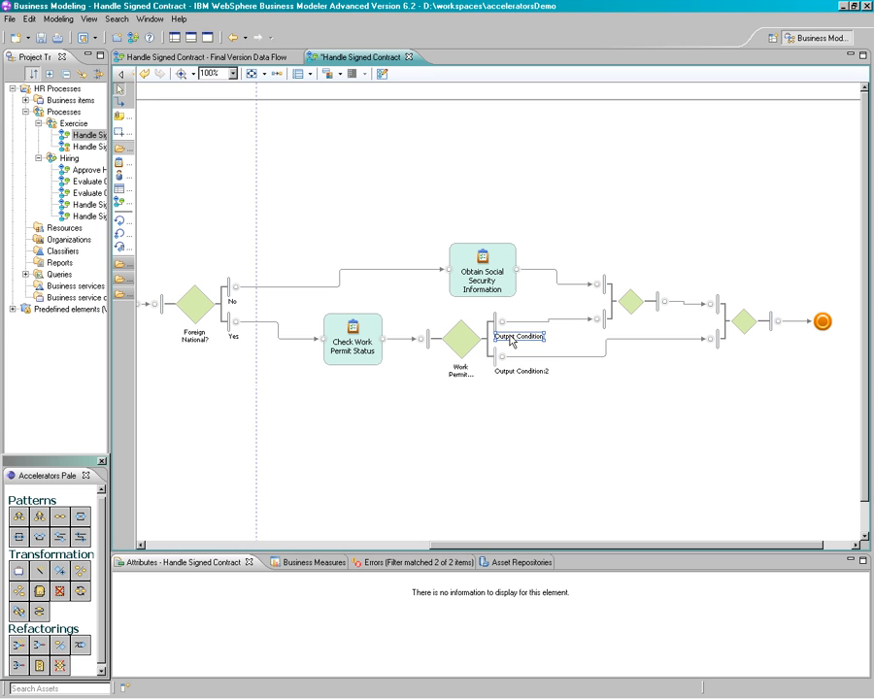
left_click(512, 338)
type("Yes")
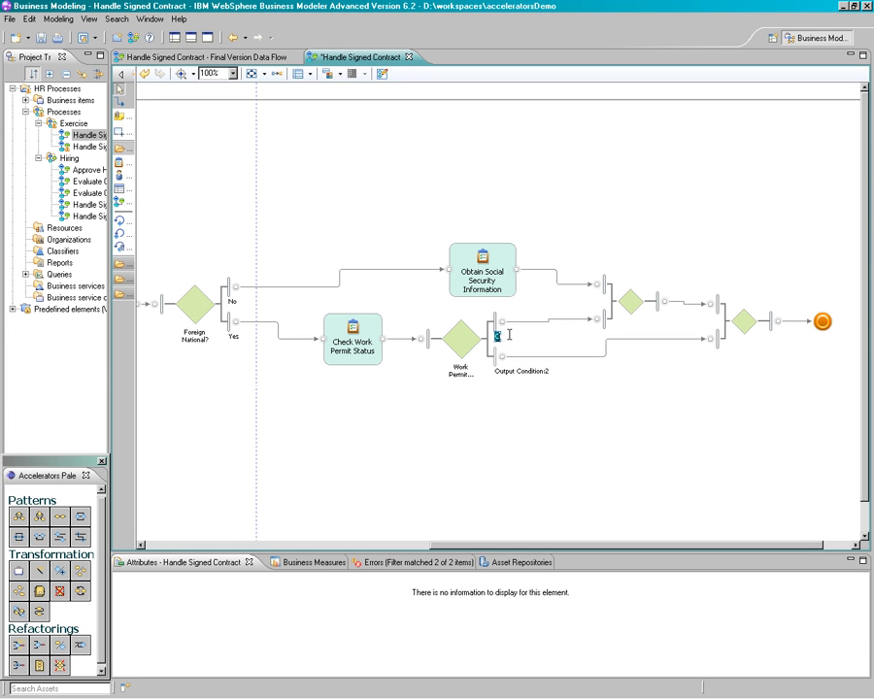
left_click(522, 370)
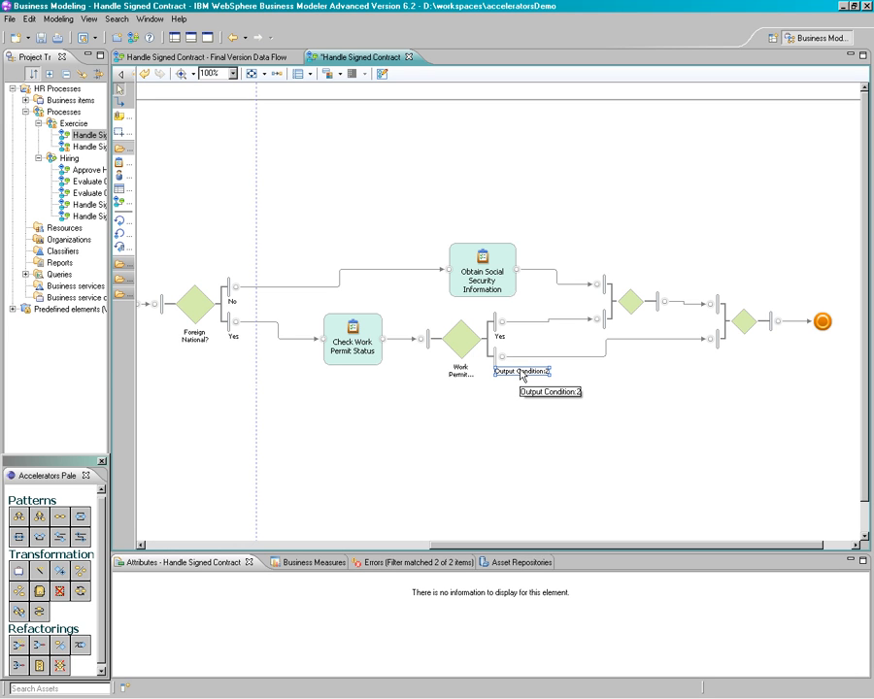
left_click(520, 371)
type("No")
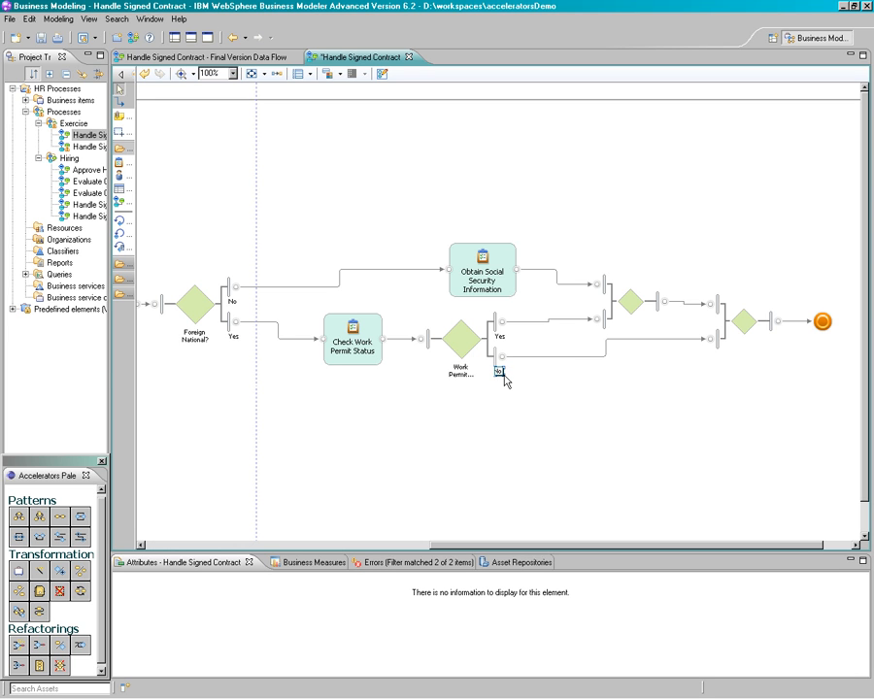
left_click(565, 385)
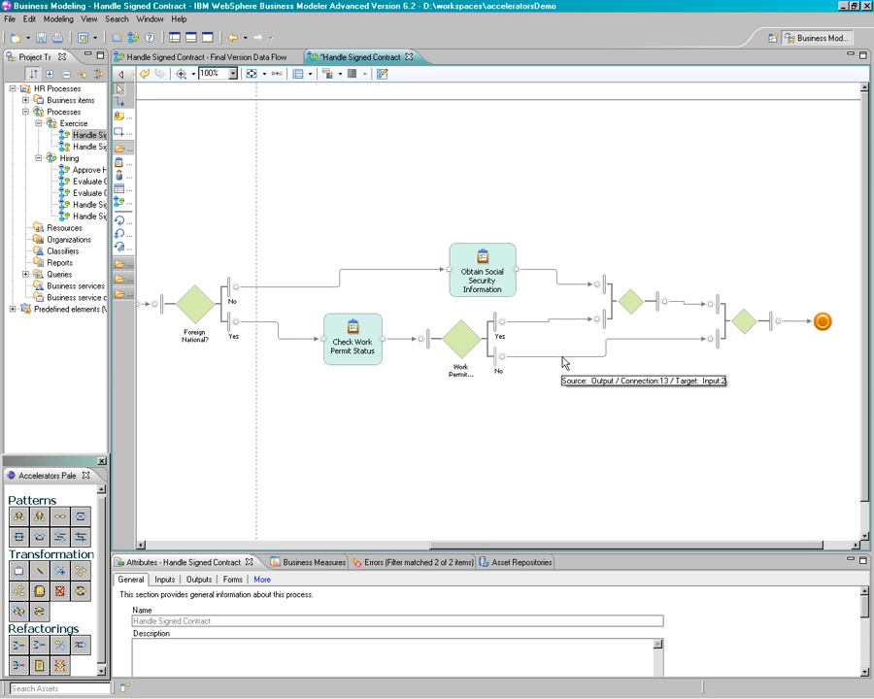
Insert a task named "Request Work Permit" on the work permit decision's No branch with a pattern, and save the process
left_click(563, 357)
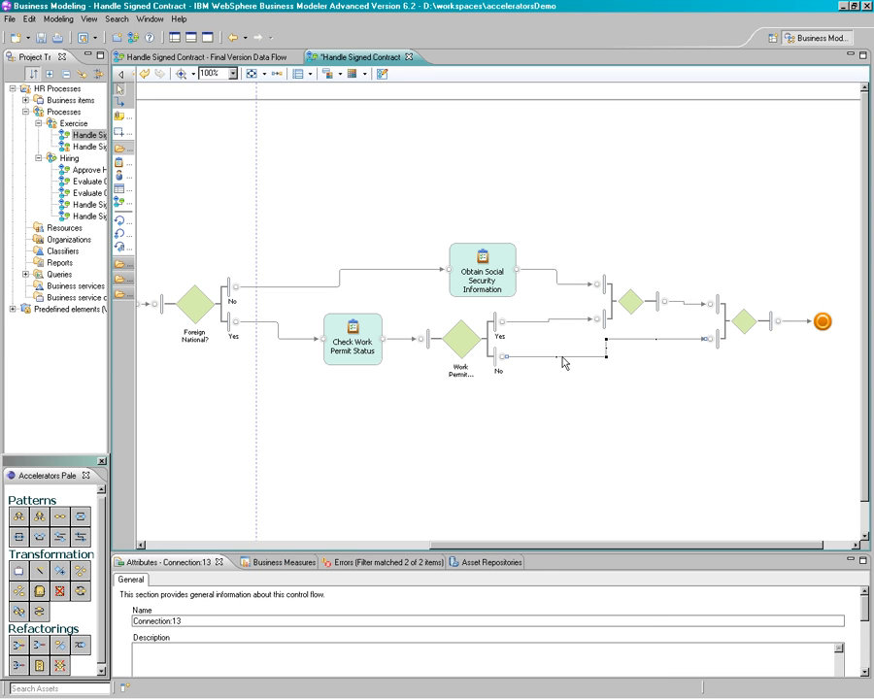
left_click(17, 518)
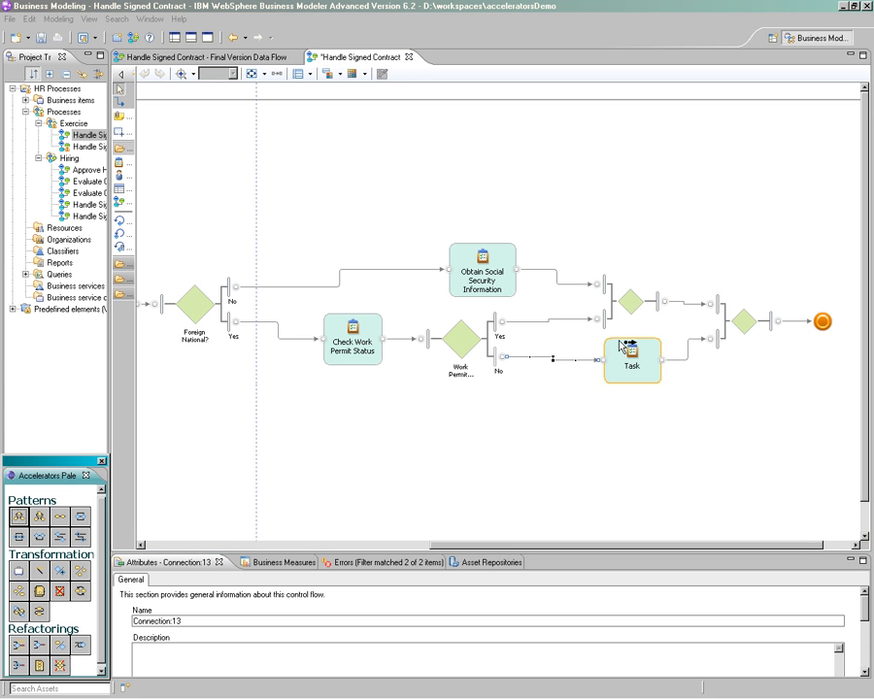
left_click(628, 373)
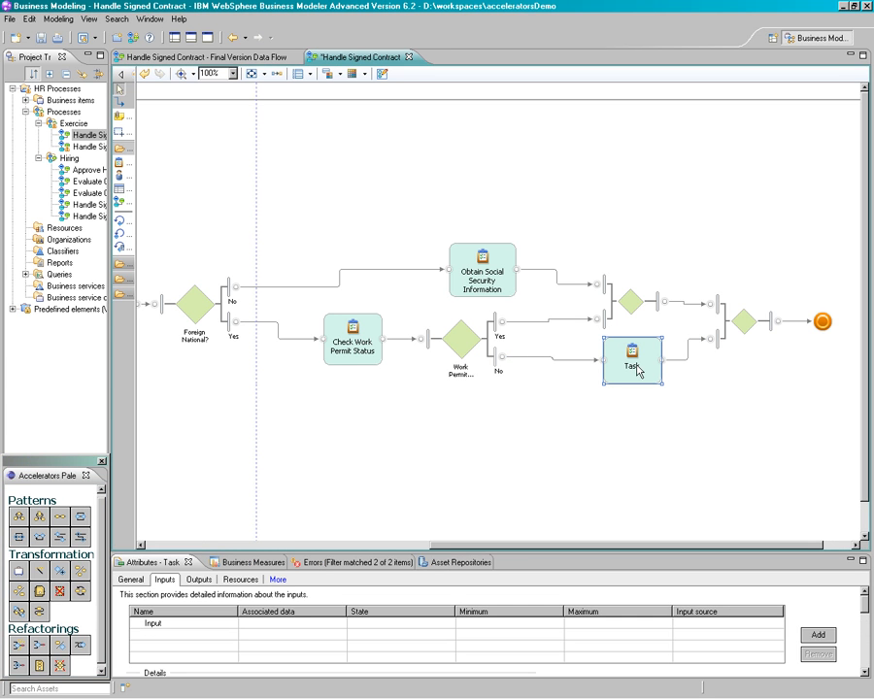
left_click(632, 367)
type("Request")
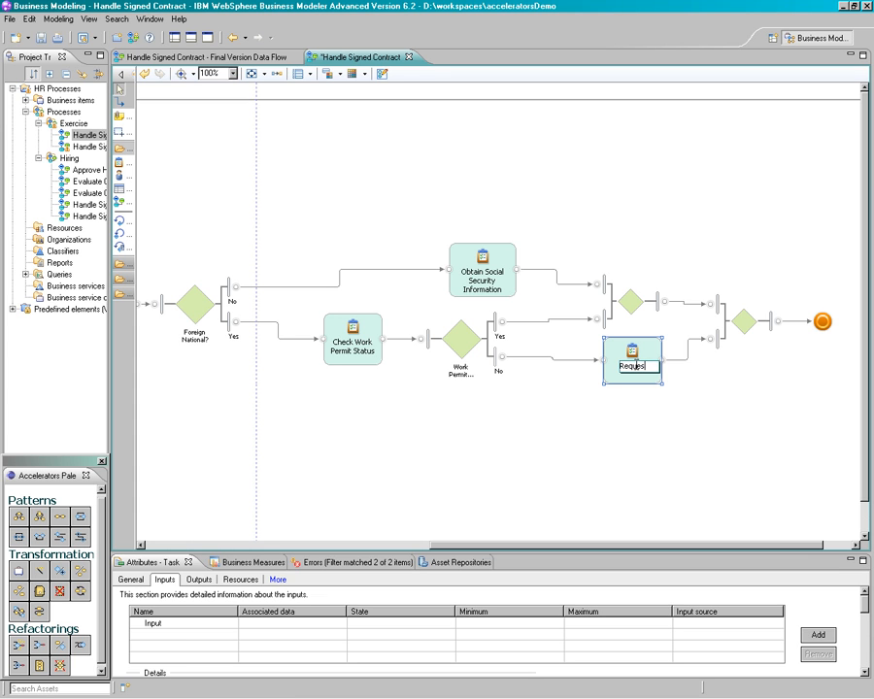
type(" Work Permit")
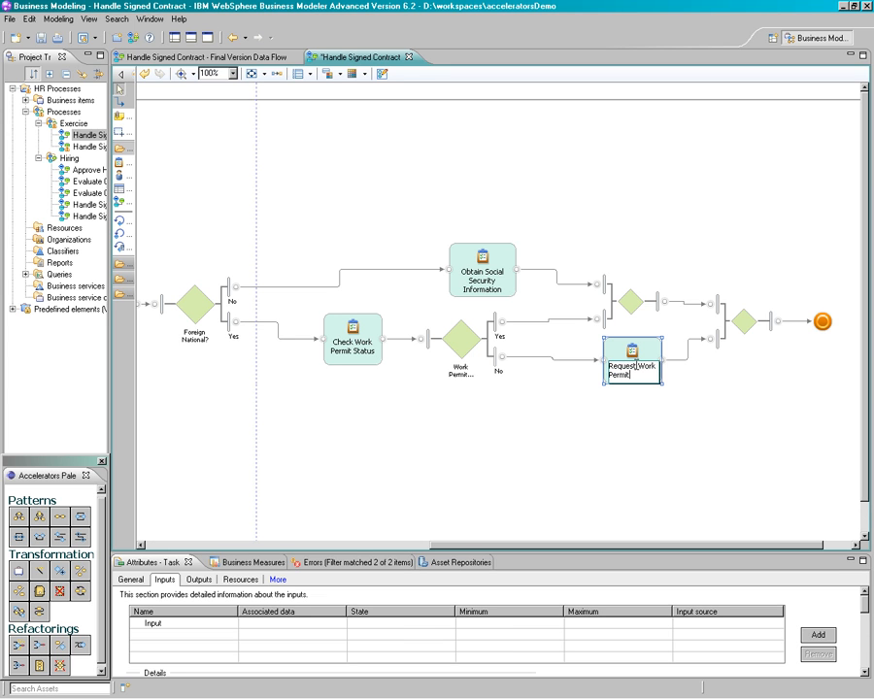
key("Return")
key("ctrl+s")
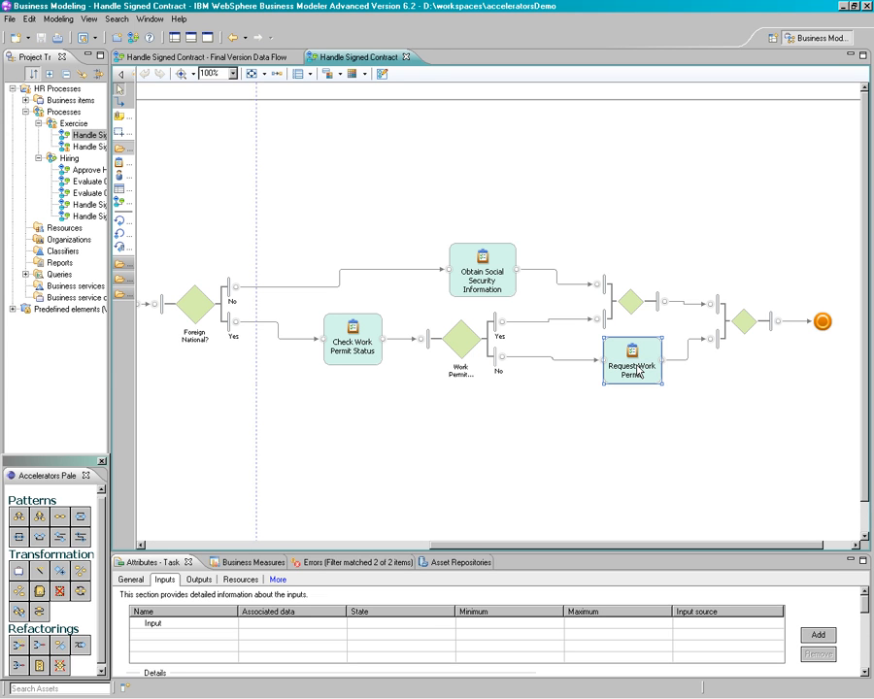
left_click(559, 425)
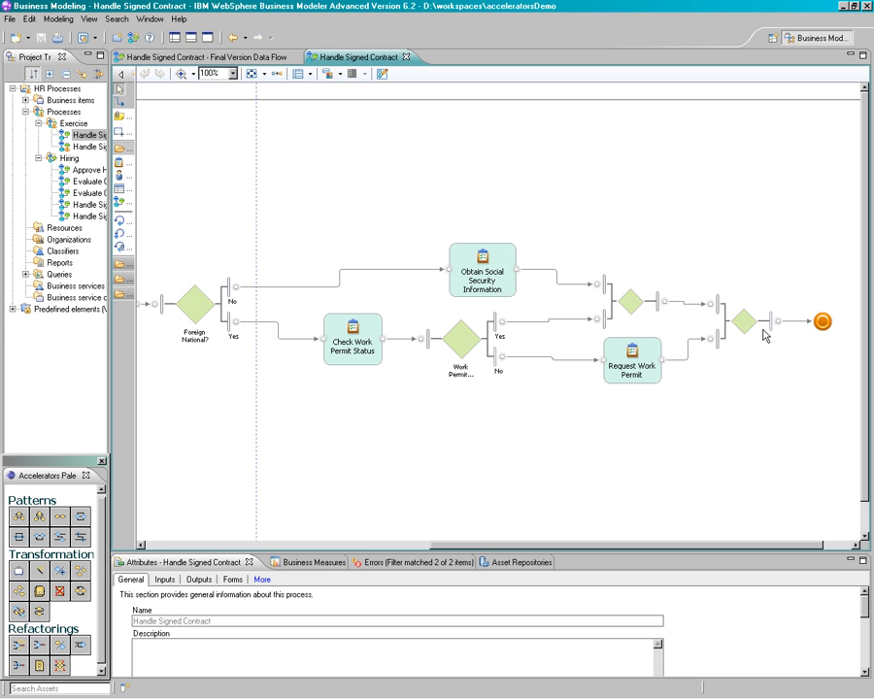
Combine the two merges before the end node into one, reorder its crossing incoming branches, and save the process
left_click(629, 309)
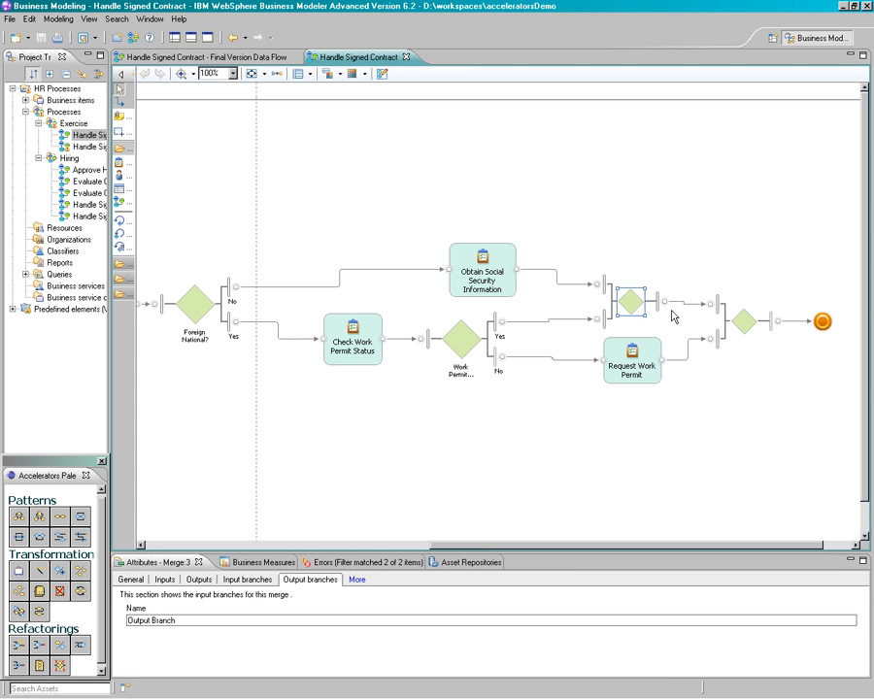
left_click(743, 323, "shift")
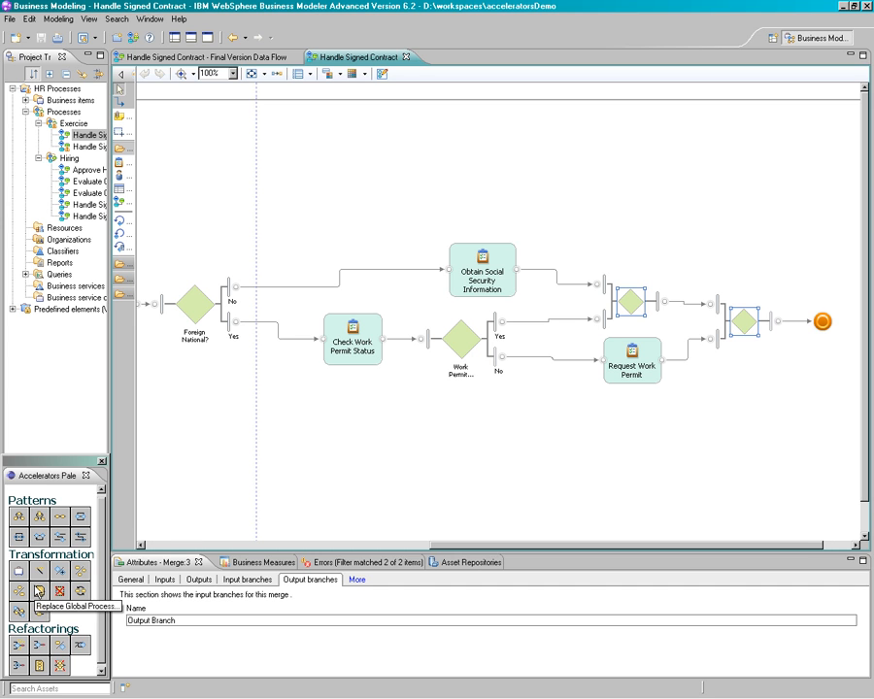
left_click(18, 590)
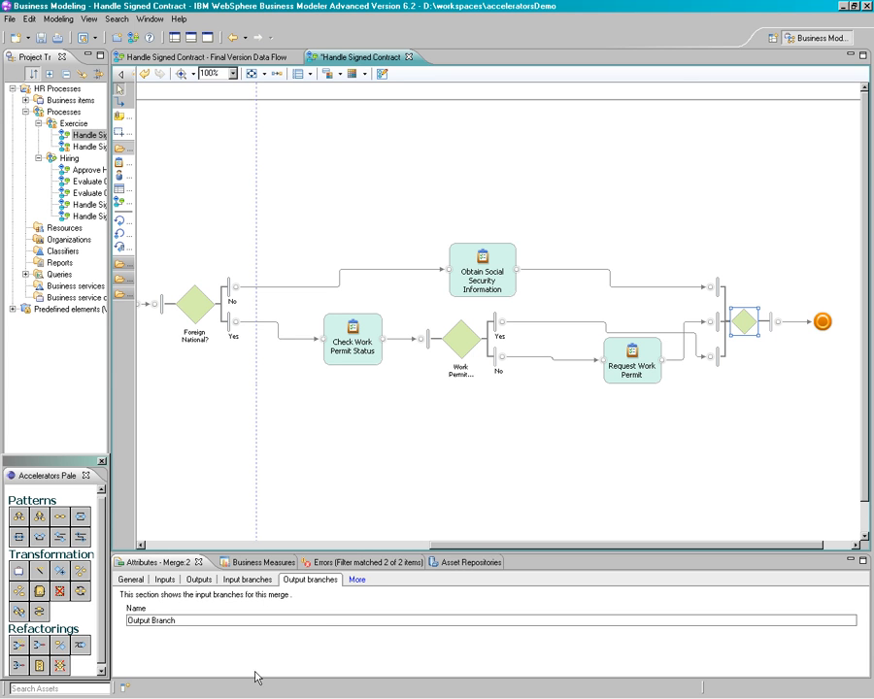
left_click(81, 645)
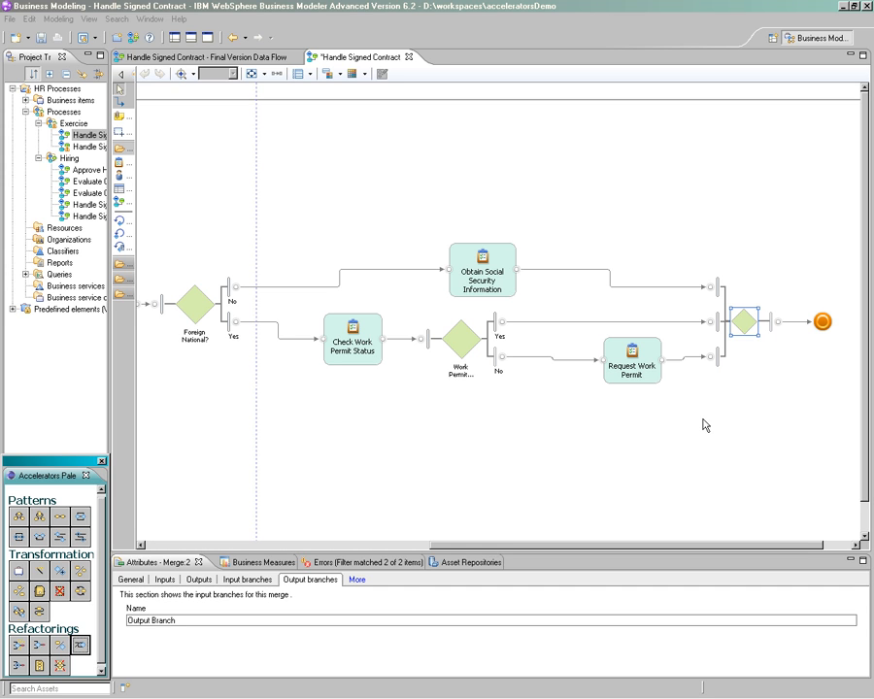
key("ctrl+s")
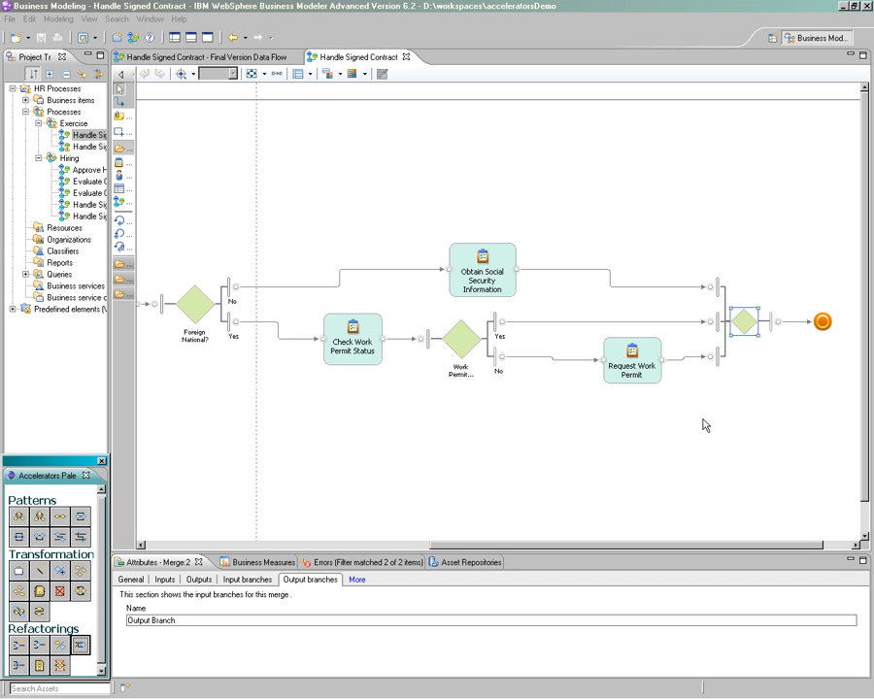
Start a Sequence Pattern on the connection from the merge to the end node, naming Sequence Task 1 "Create Employee Record"
left_click(800, 325)
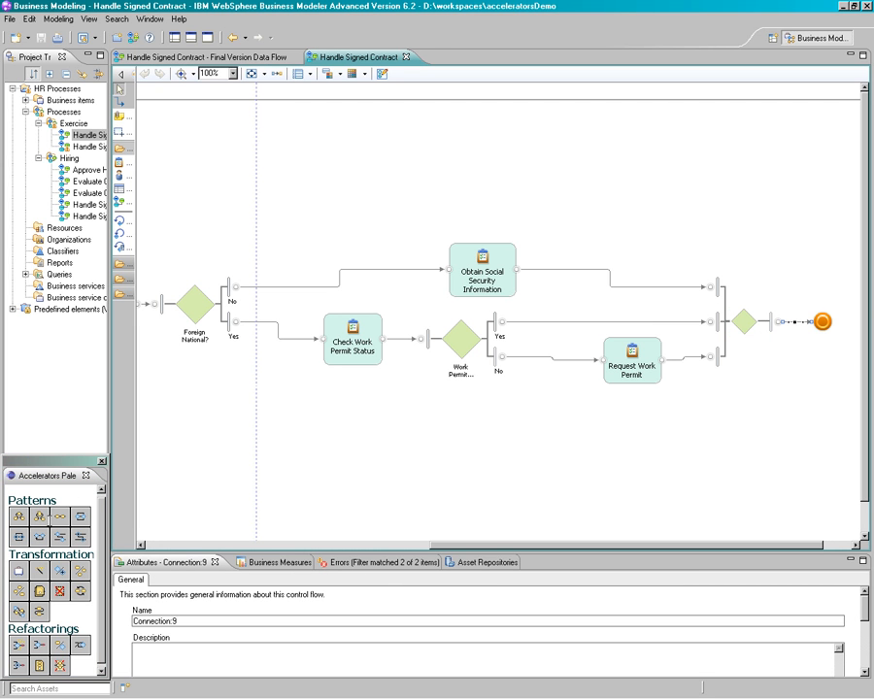
left_click(59, 513)
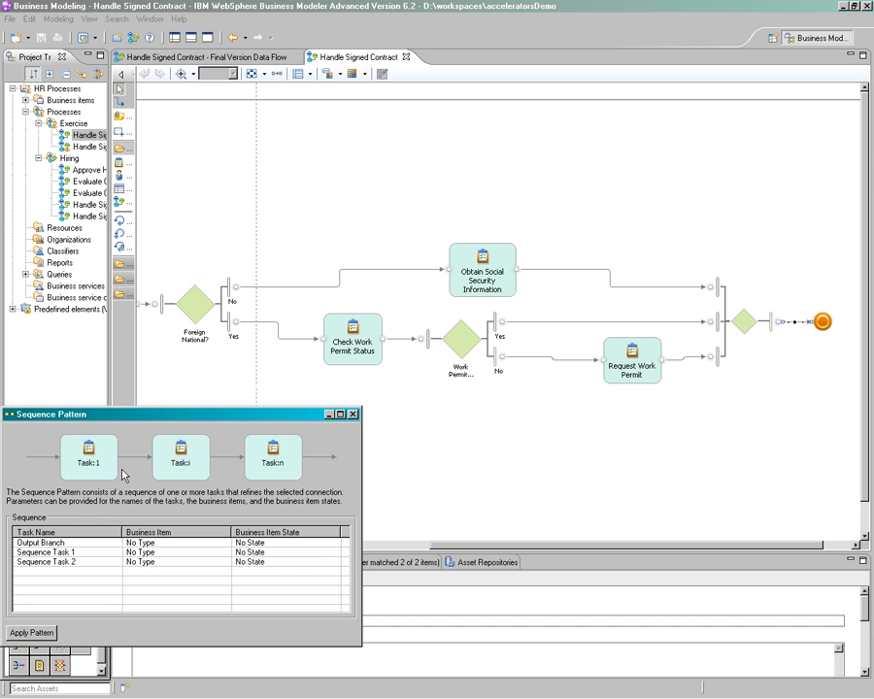
left_click(89, 551)
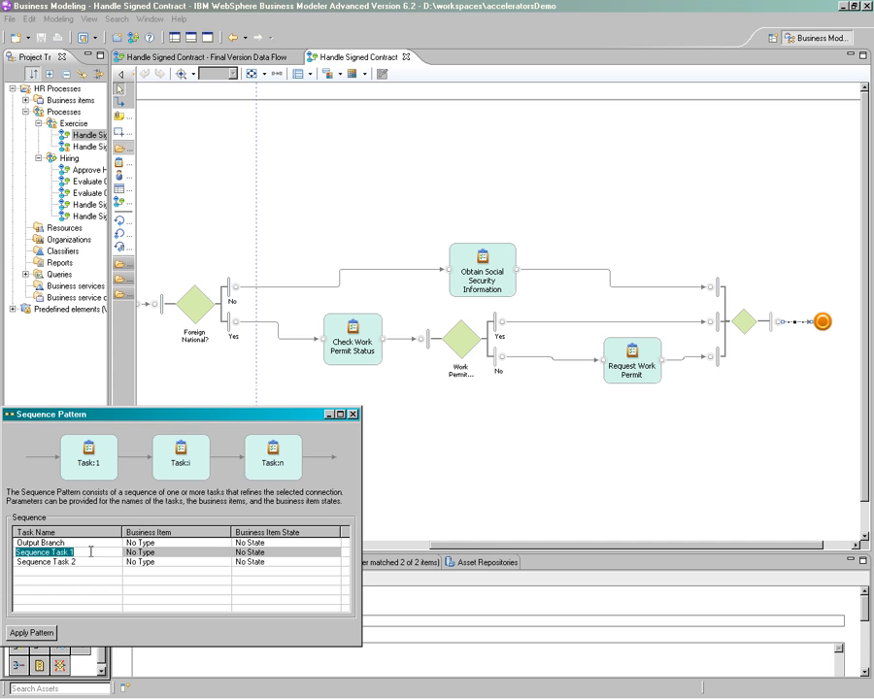
type("Crea")
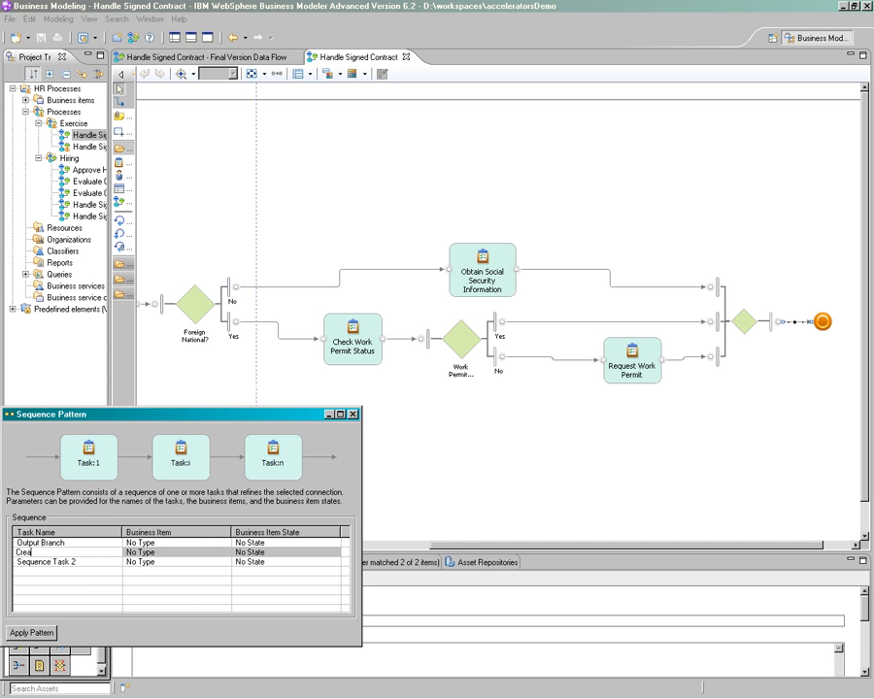
type("te Employee Record")
Name Sequence Task 2 "Prepare Welcome Package", apply the Sequence Pattern, and save the process
left_click(64, 564)
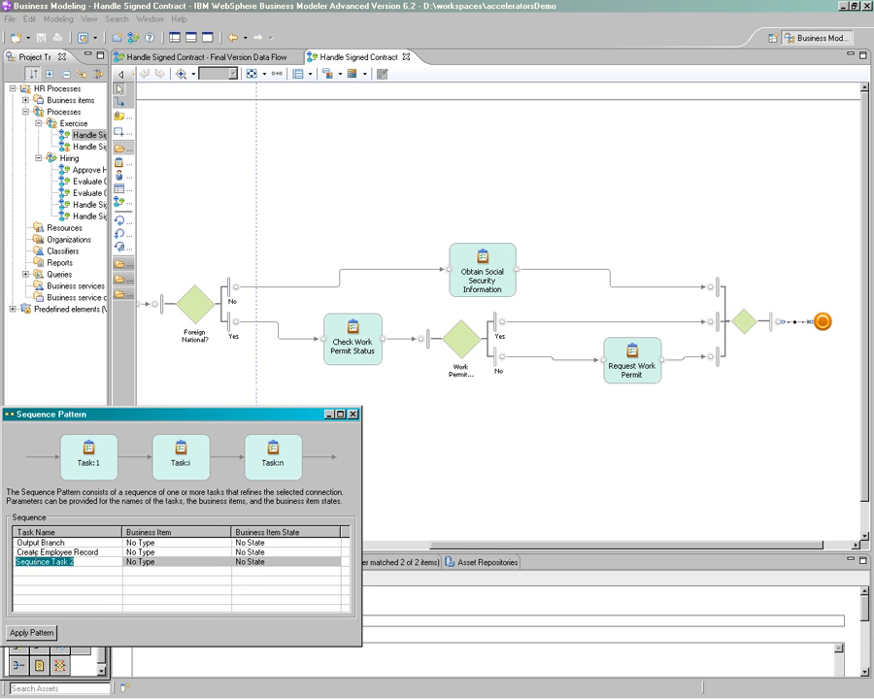
type("P")
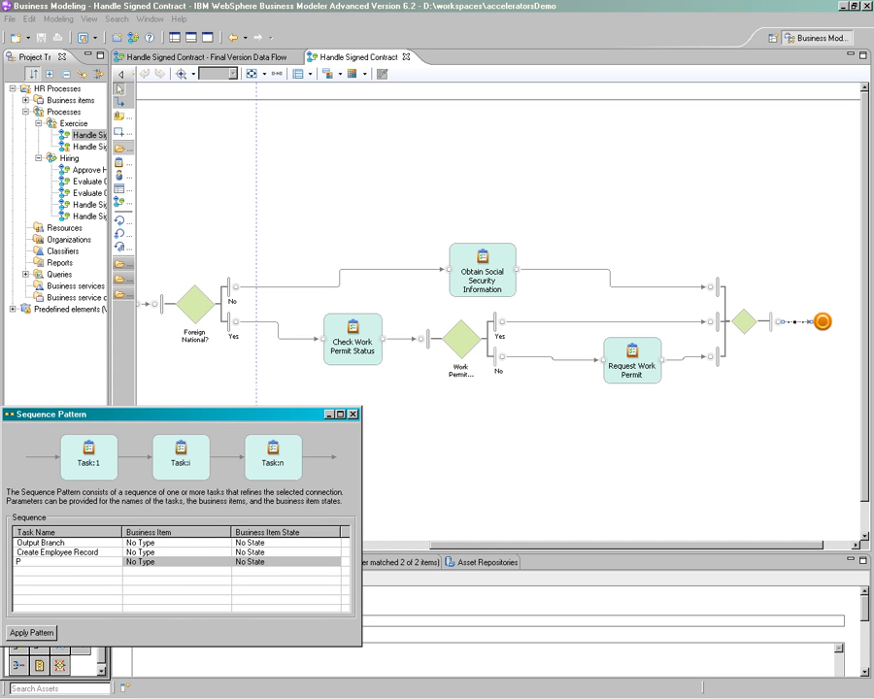
type("repare Welcome Package")
left_click(27, 634)
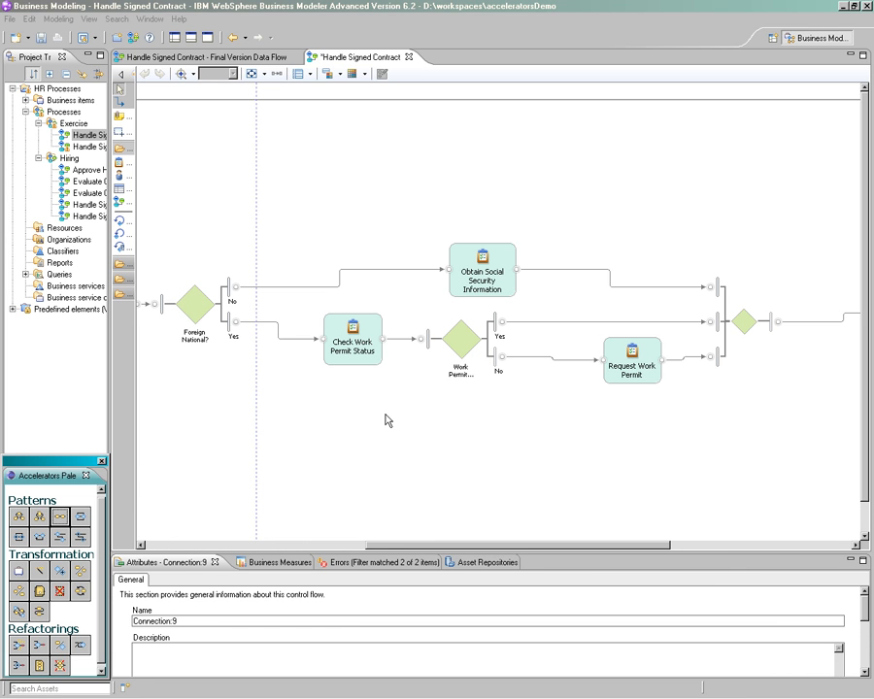
key("ctrl+s")
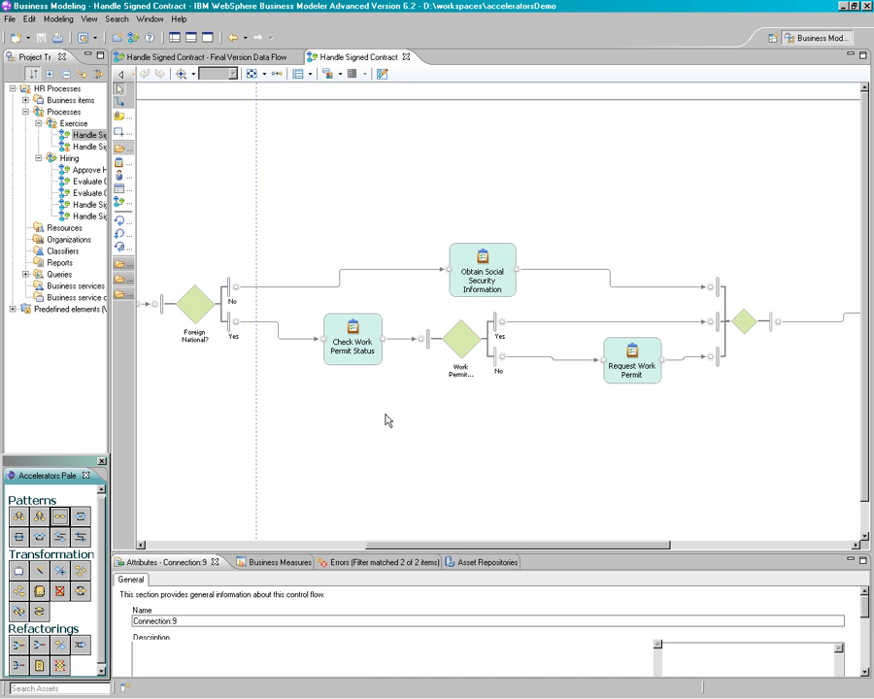
Auto-layout the diagram left to right and run a control-flow analysis on the Handle Signed Contract process
right_click(387, 420)
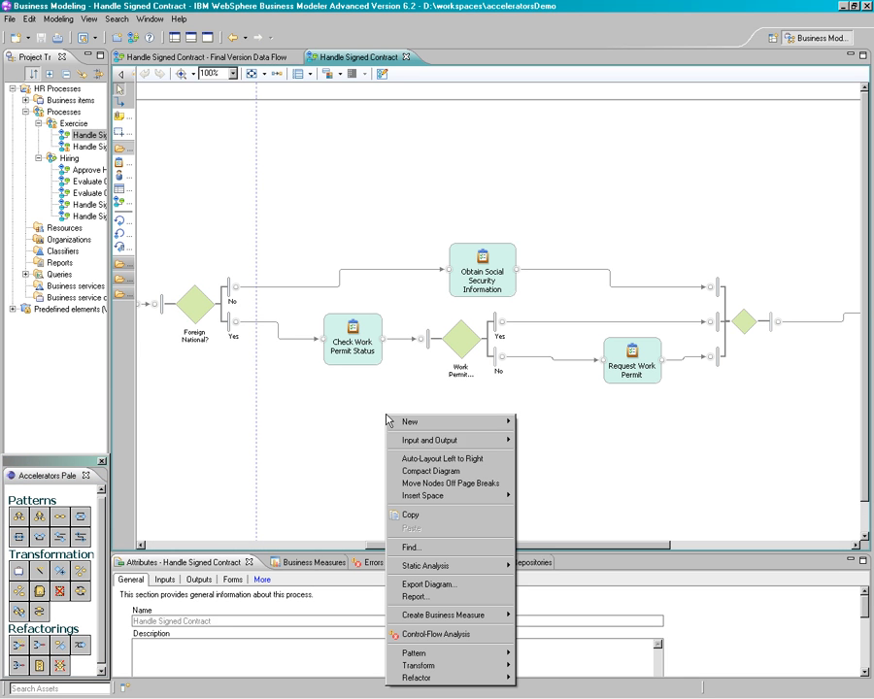
left_click(415, 458)
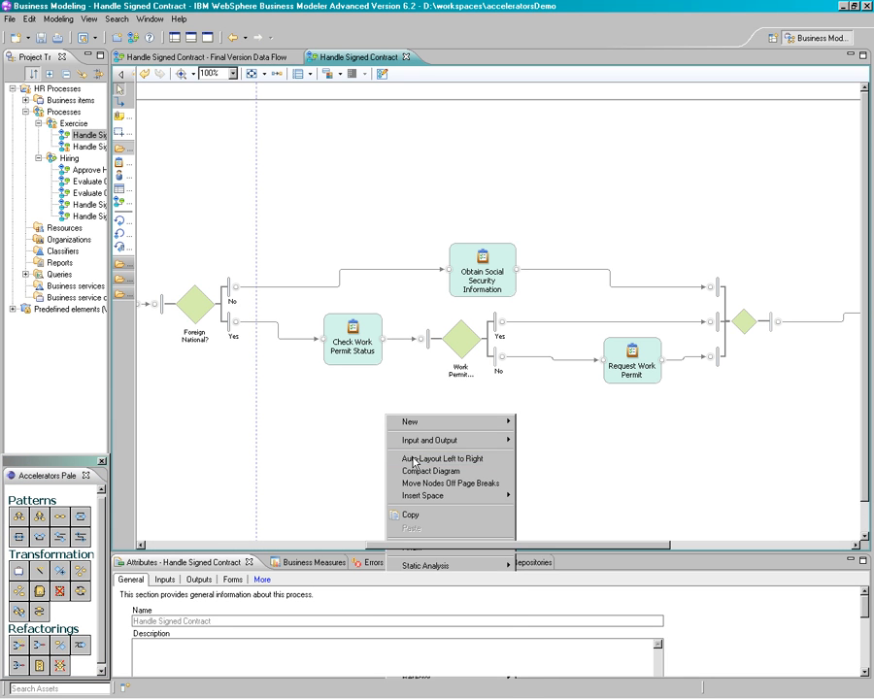
left_click_drag(478, 547, 393, 550)
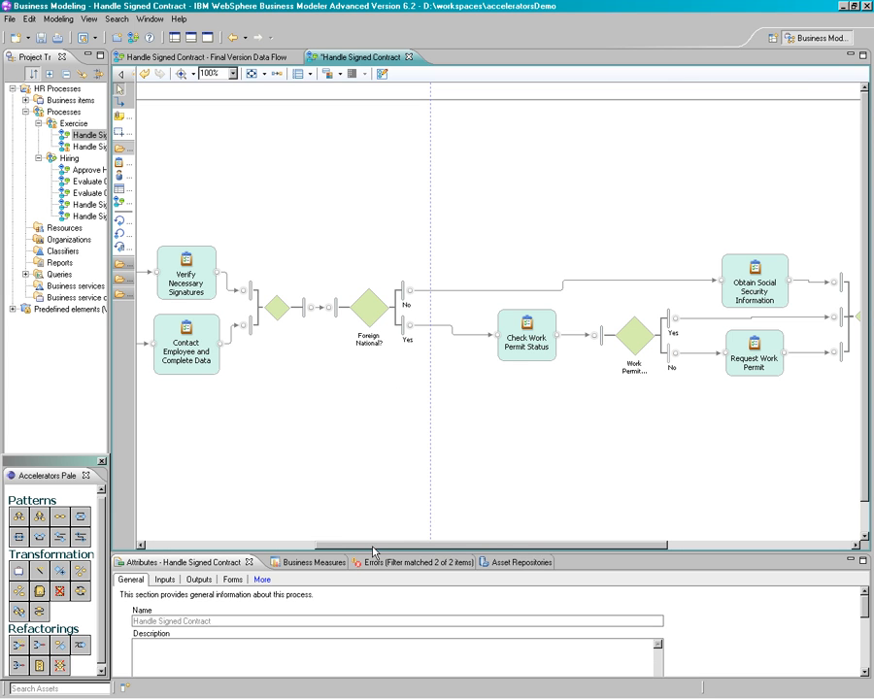
left_click_drag(374, 544, 238, 545)
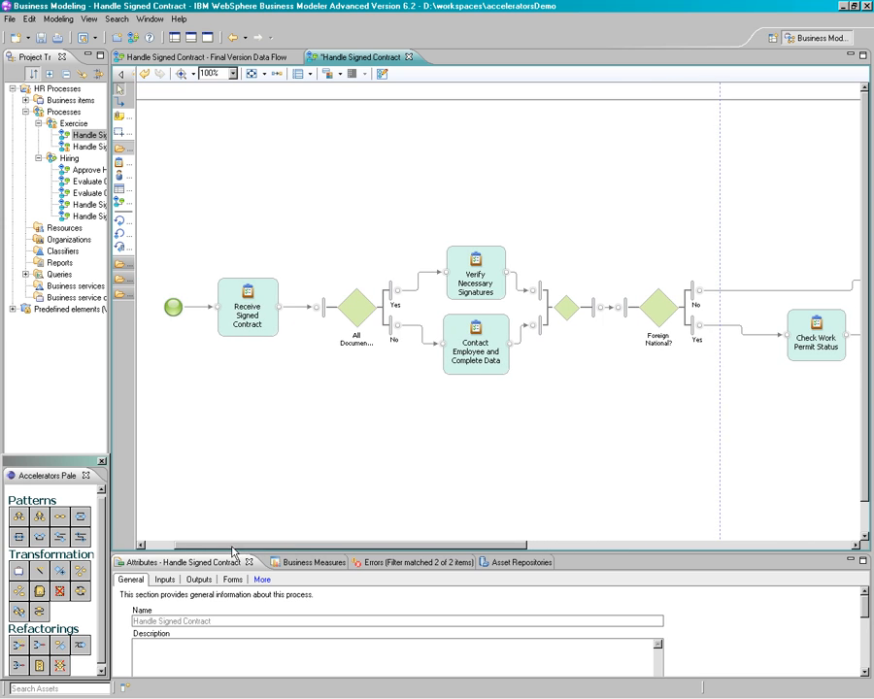
right_click(319, 382)
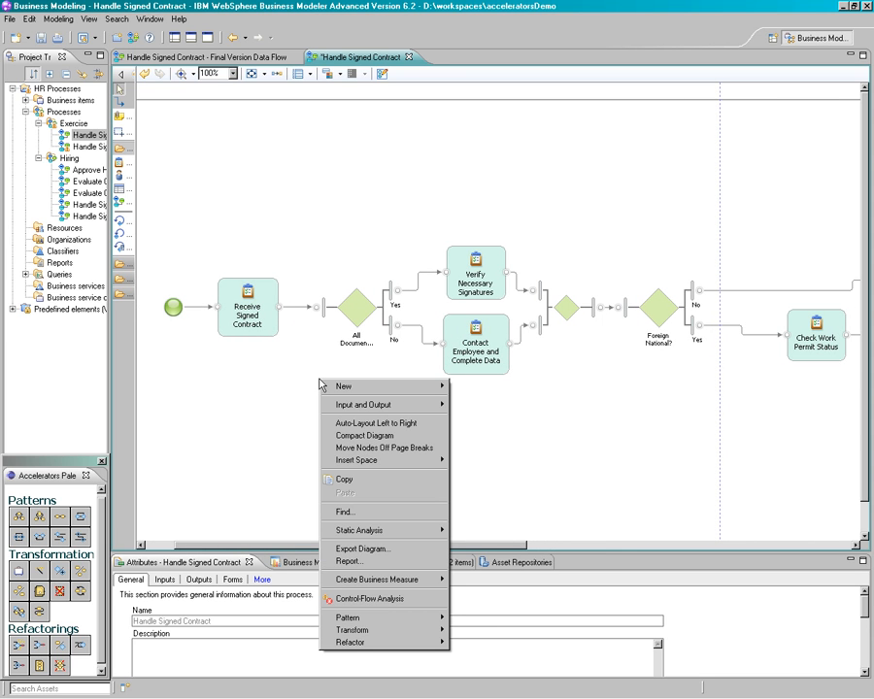
left_click(348, 598)
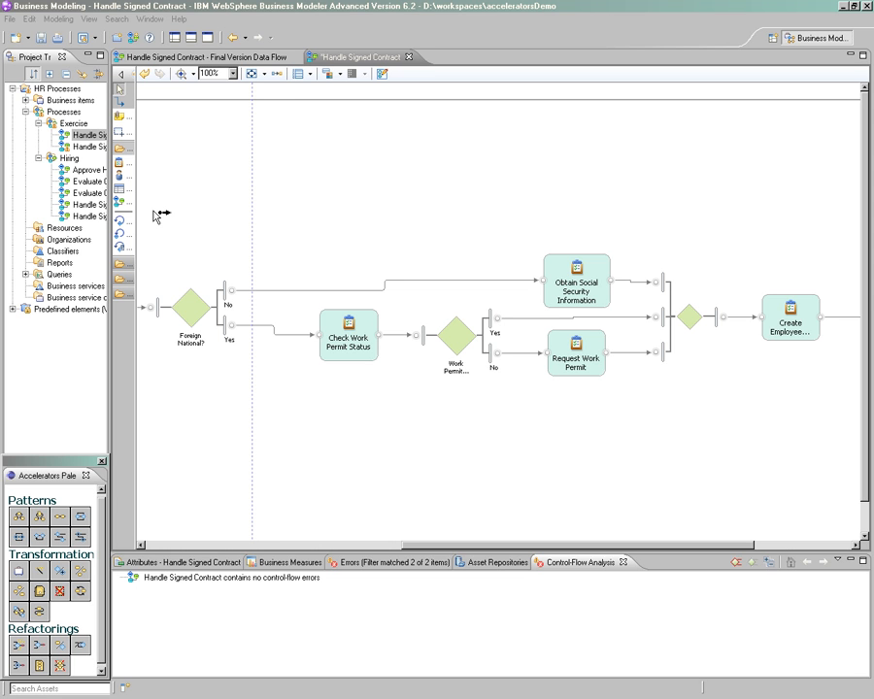
Extract the elements from the Foreign National? decision through Prepare Welcome Package into a subprocess and return to the Handle Signed Contract diagram
left_click_drag(153, 210, 818, 417)
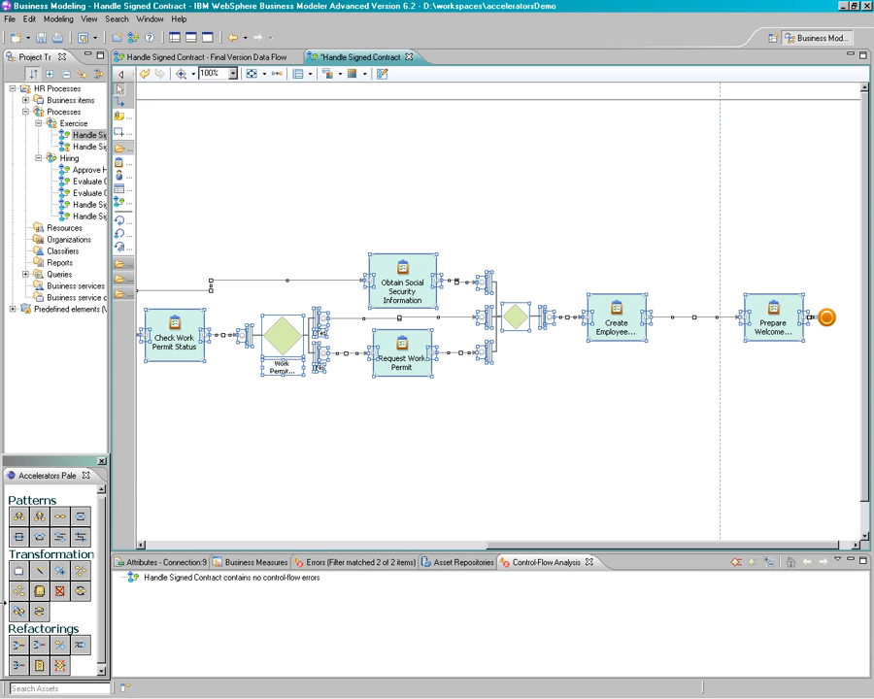
left_click(42, 667)
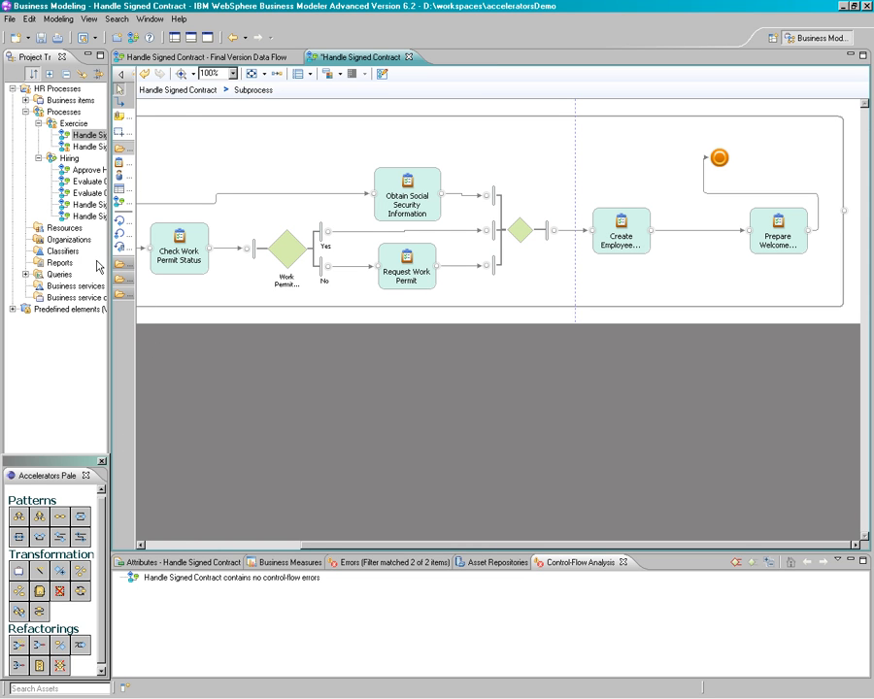
left_click(187, 94)
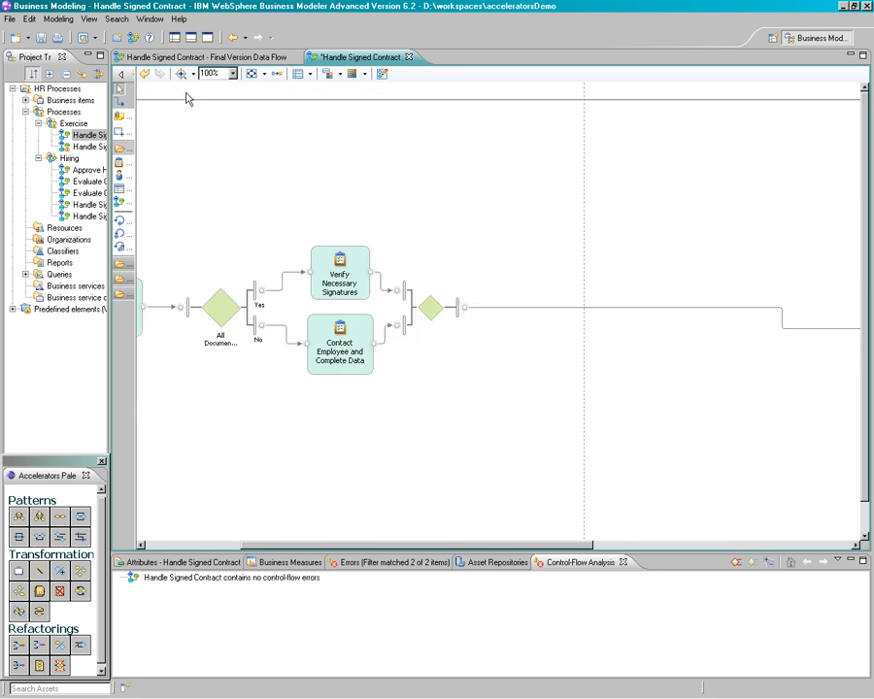
Name the new subprocess "Create Work Documents" and save the process
left_click(802, 327)
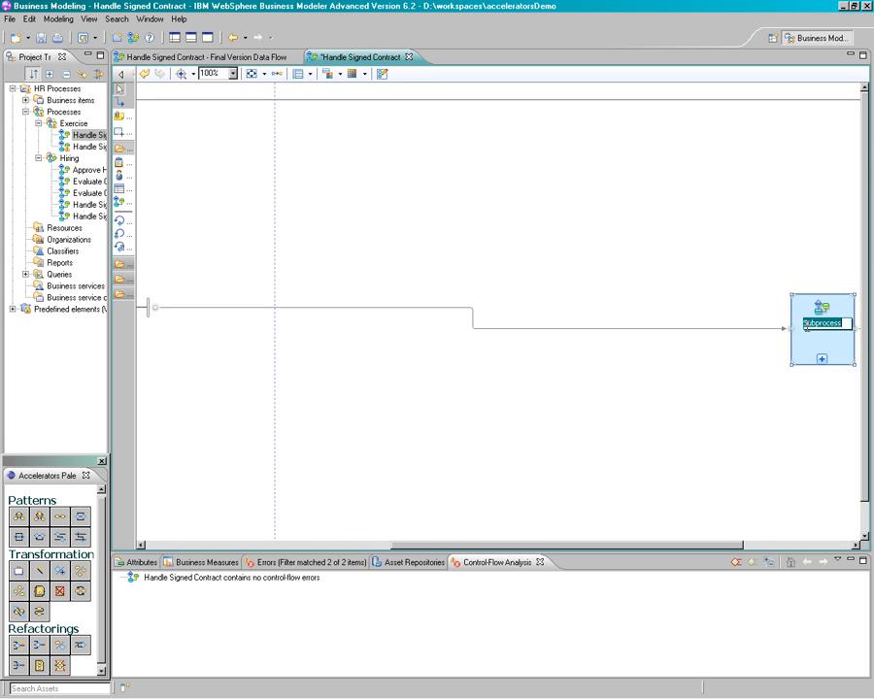
type("Creae")
key("BackSpace")
type("te Work Documents")
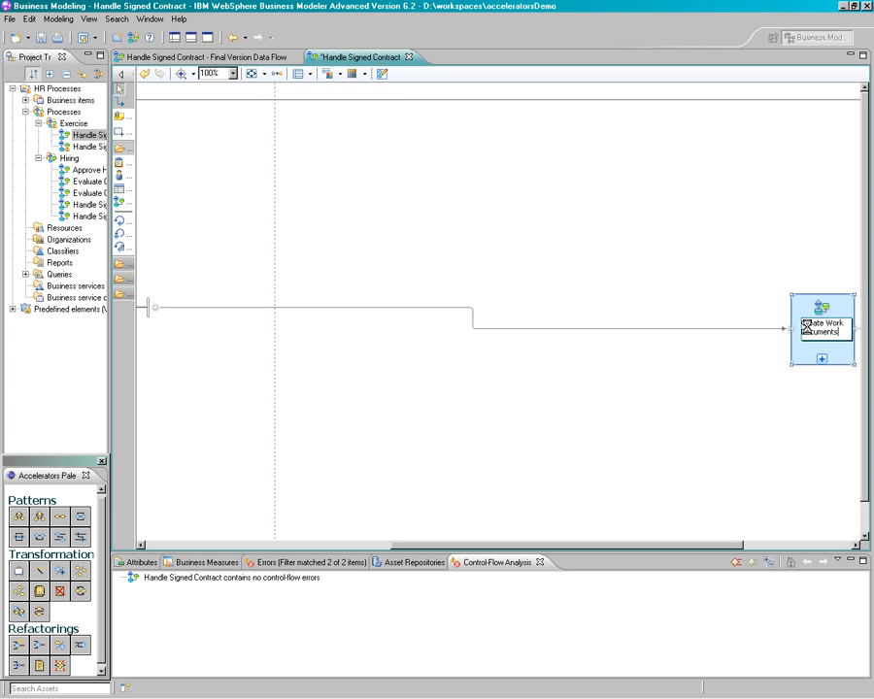
key("Return")
key("ctrl+s")
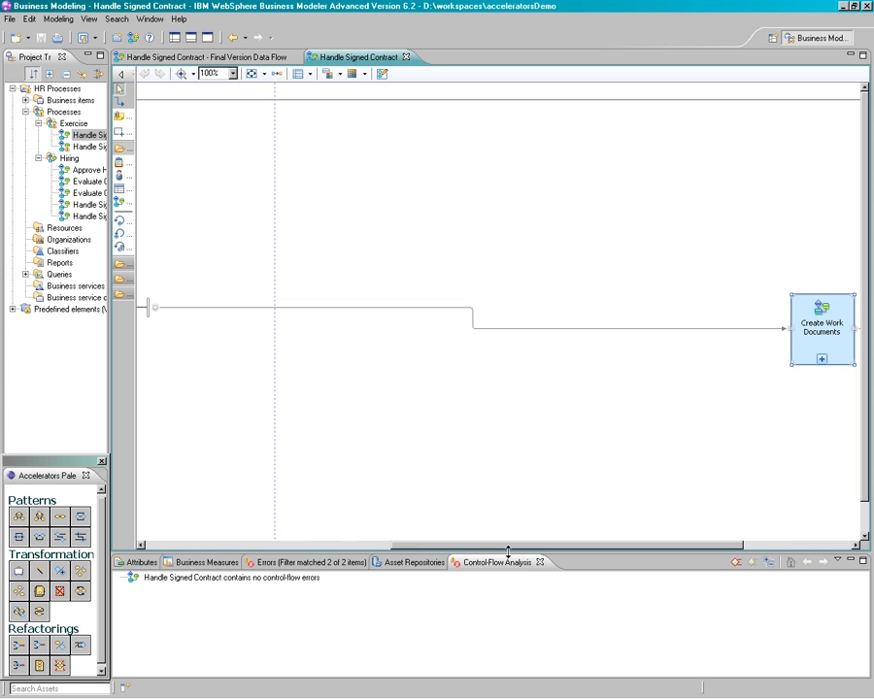
Associate the Employee Record business item with the connection from Create Work Documents to the terminate node
left_click_drag(509, 547, 652, 550)
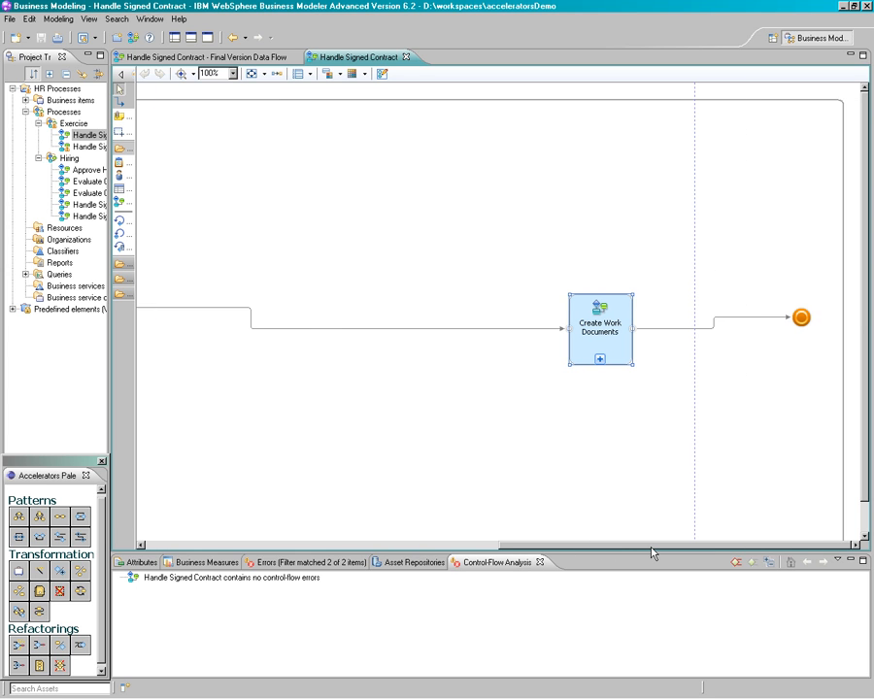
left_click(670, 334)
right_click(670, 334)
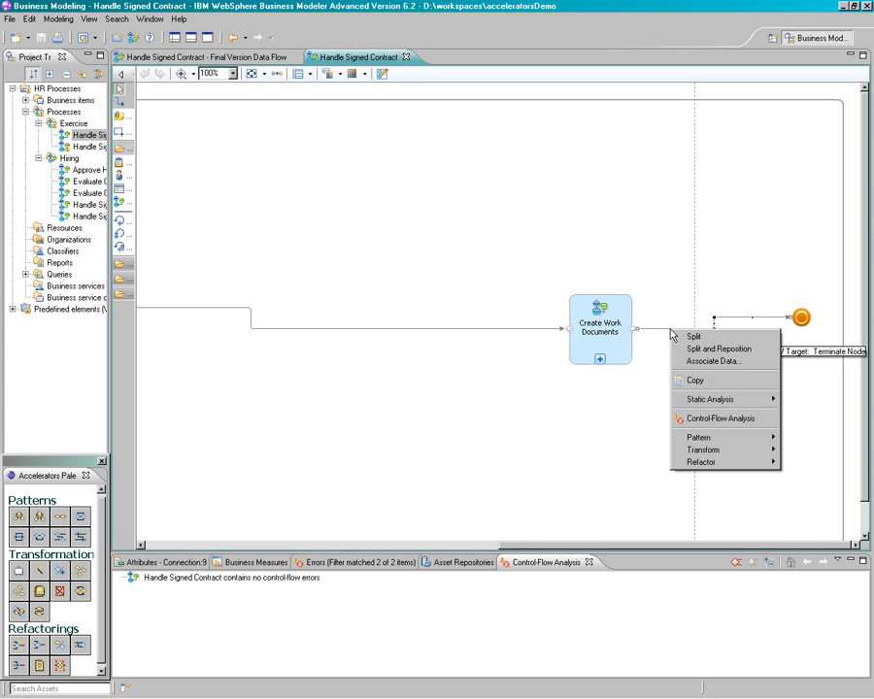
left_click(682, 362)
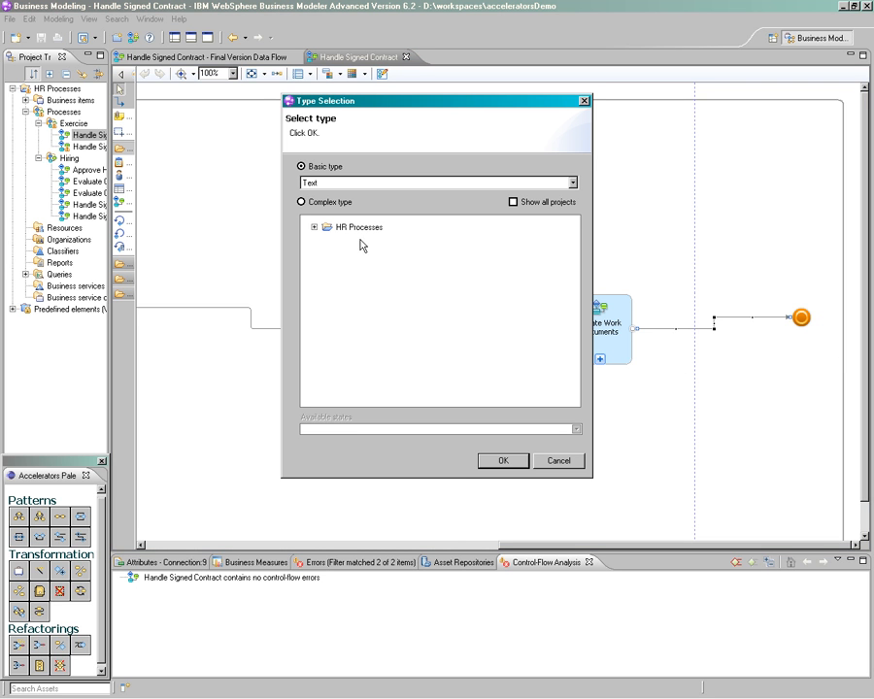
left_click(315, 227)
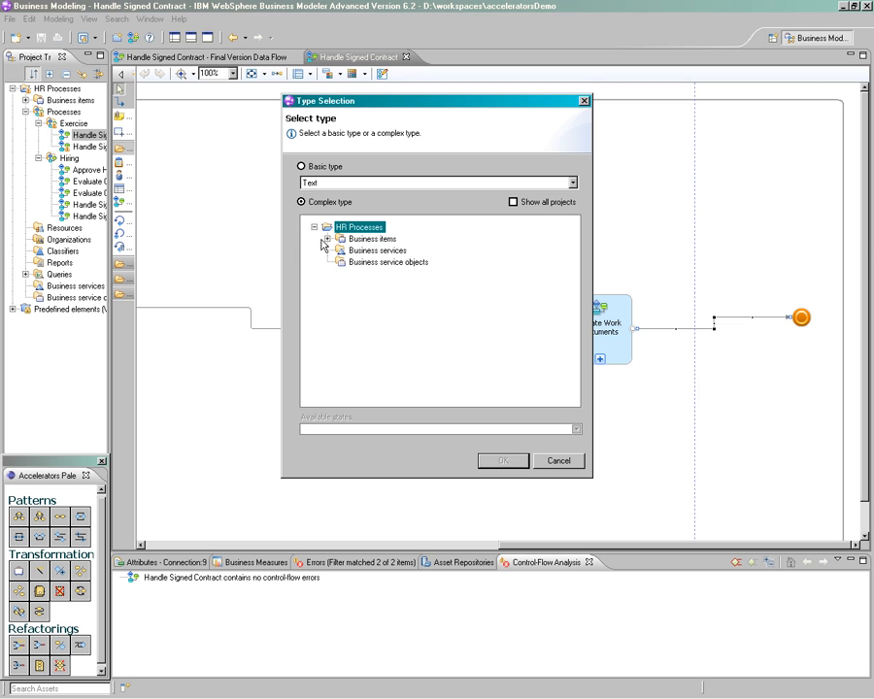
left_click(327, 239)
left_click(375, 273)
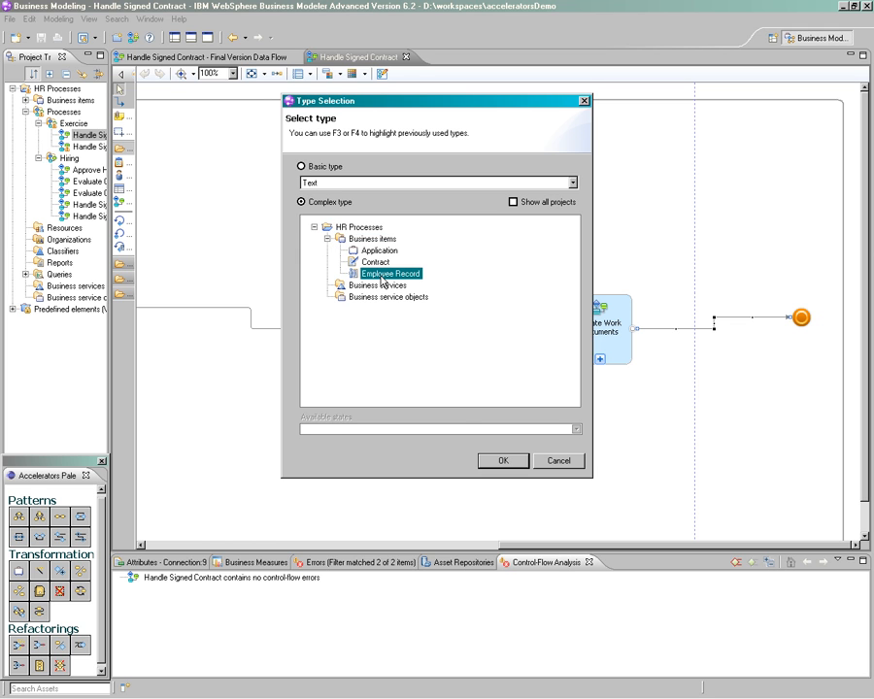
left_click(503, 462)
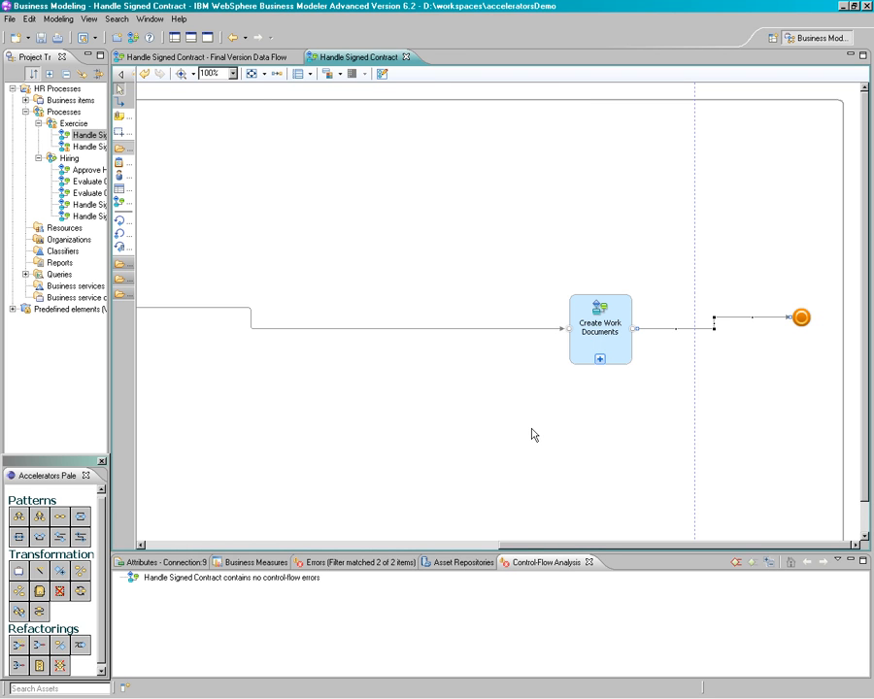
Auto-layout the Handle Signed Contract diagram left to right and save it
right_click(532, 432)
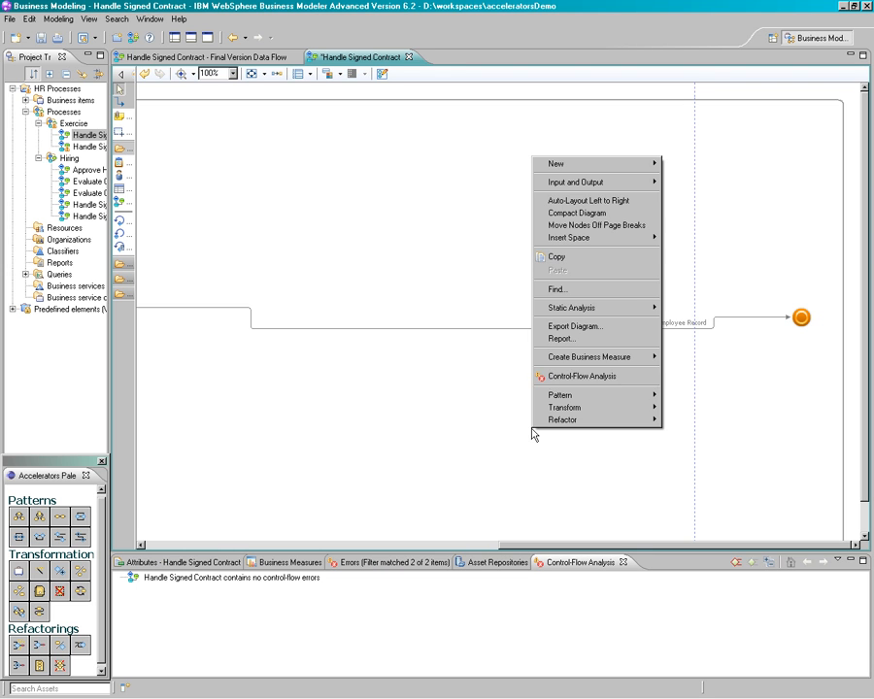
left_click(565, 200)
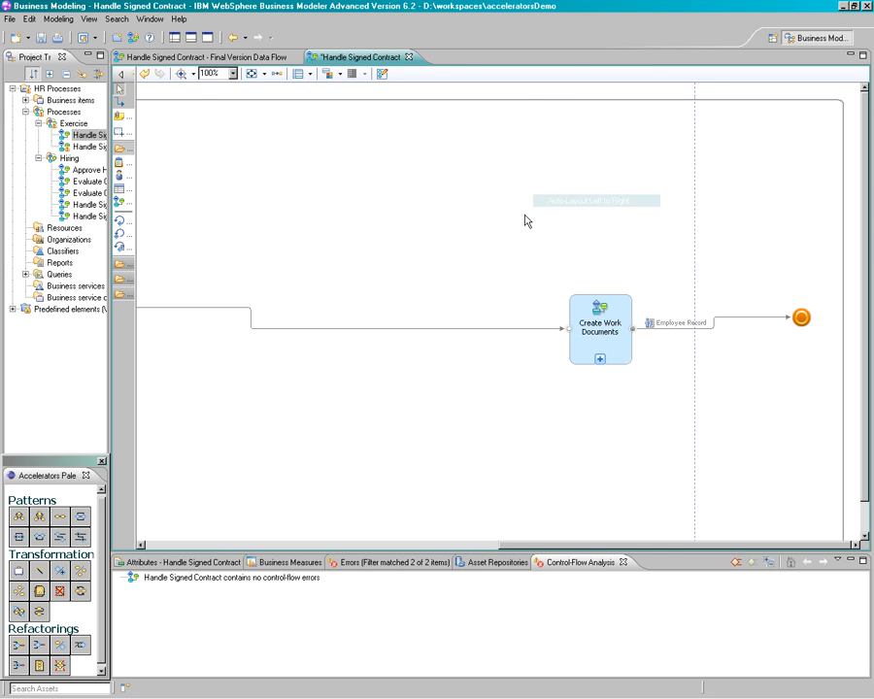
key("ctrl+s")
Assign the Contract business item as data to the flow from the start node through the merge after the documents decision, and save the process
left_click_drag(480, 546, 257, 547)
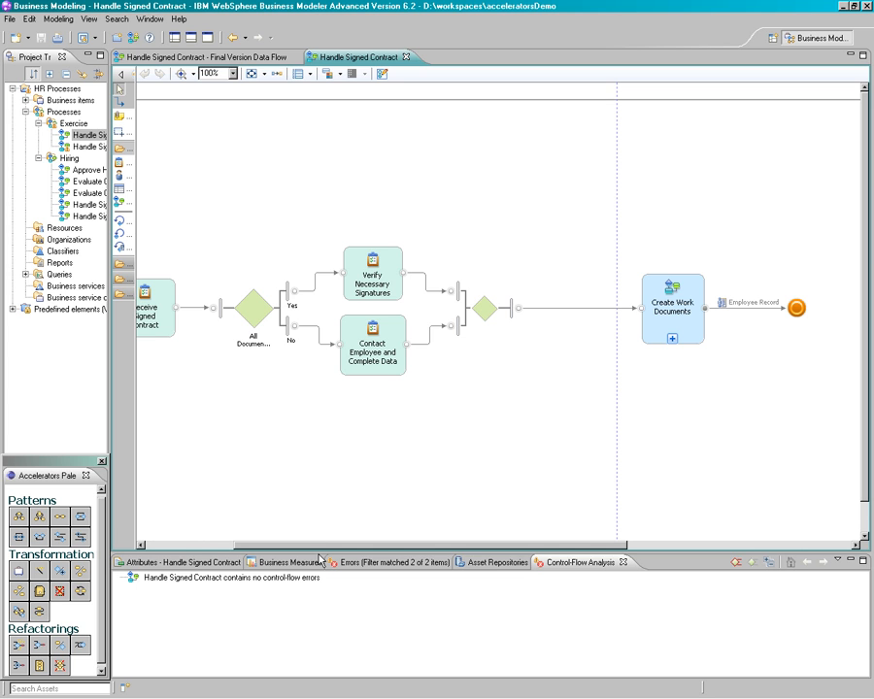
left_click_drag(287, 550, 260, 550)
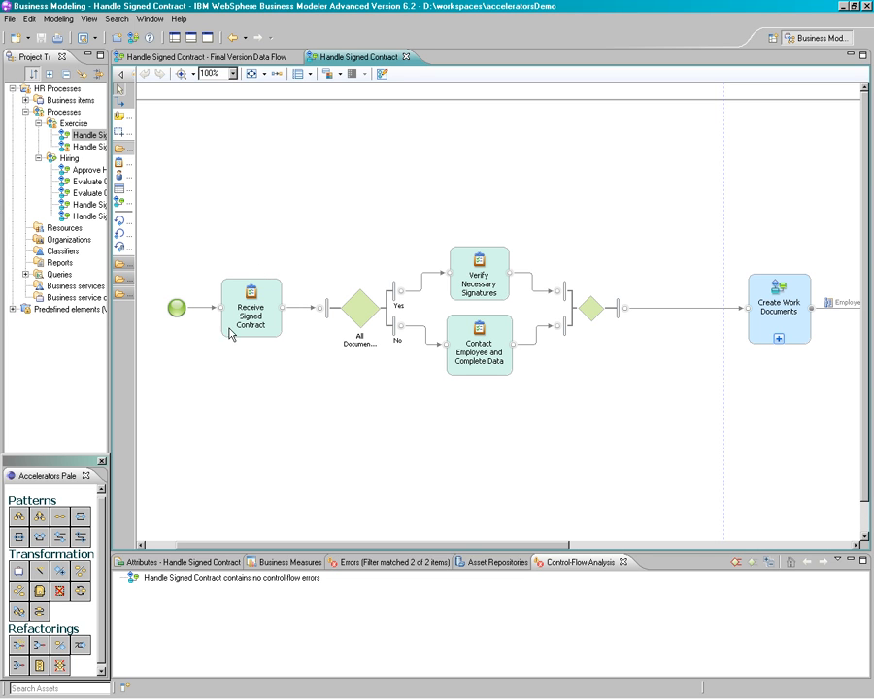
left_click_drag(163, 211, 743, 458)
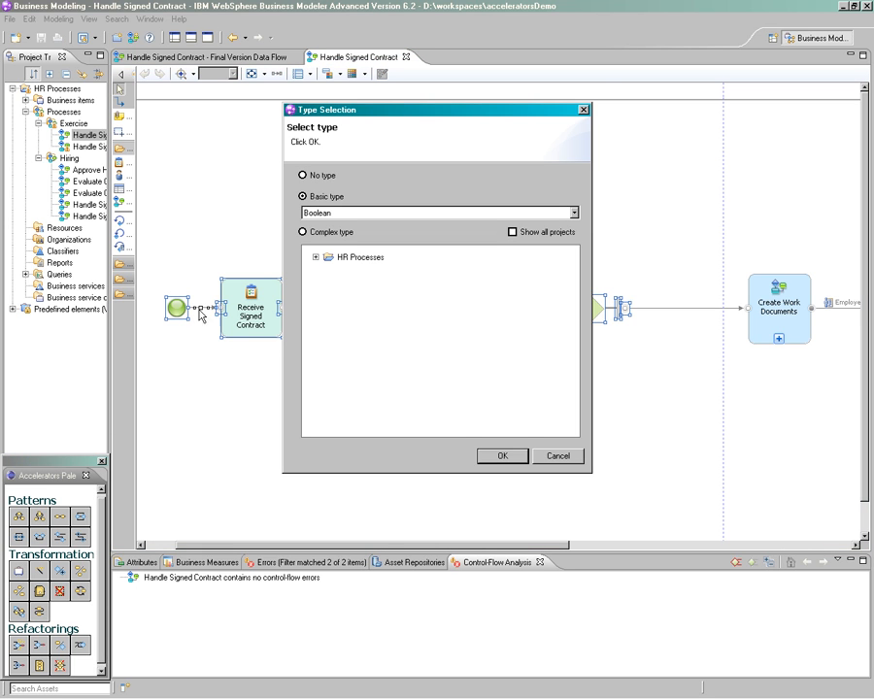
left_click(315, 258)
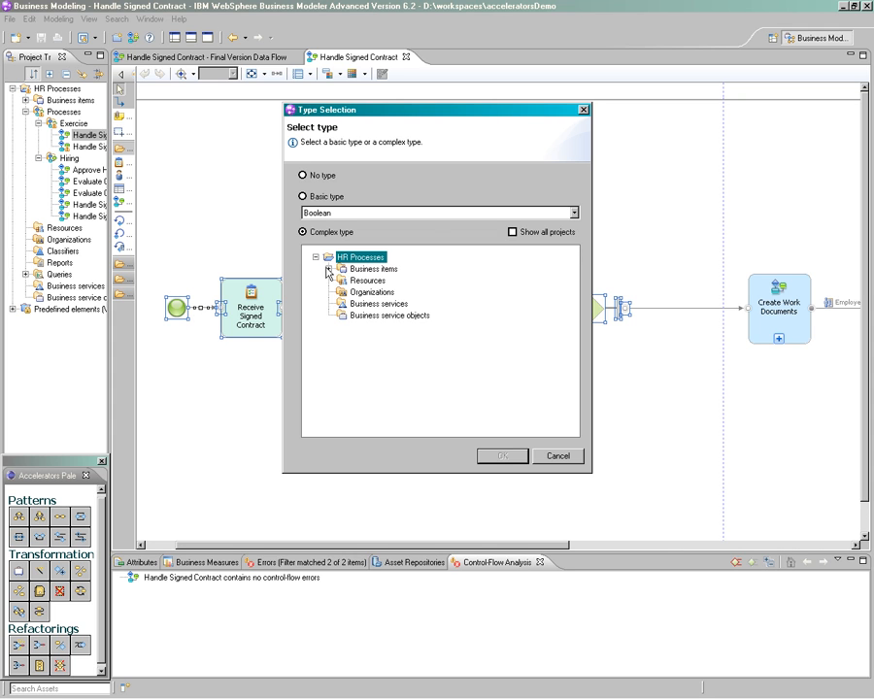
left_click(328, 269)
left_click(372, 292)
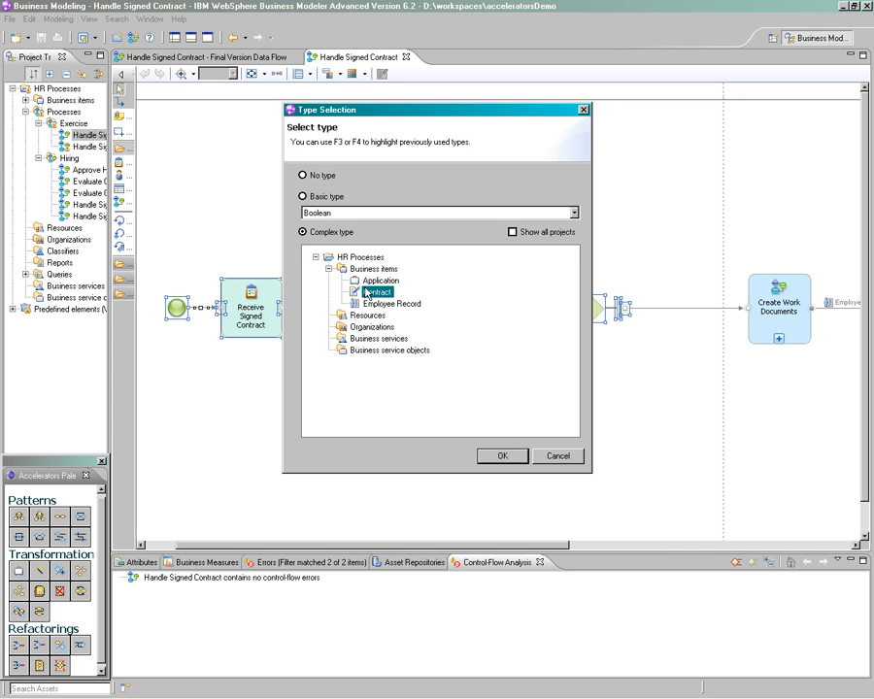
left_click(493, 456)
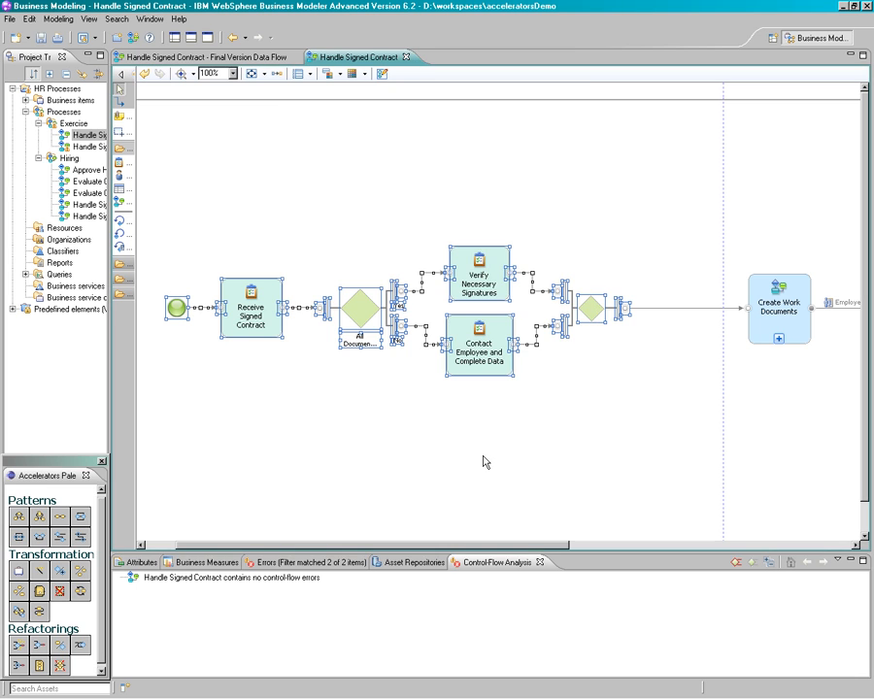
left_click(357, 381)
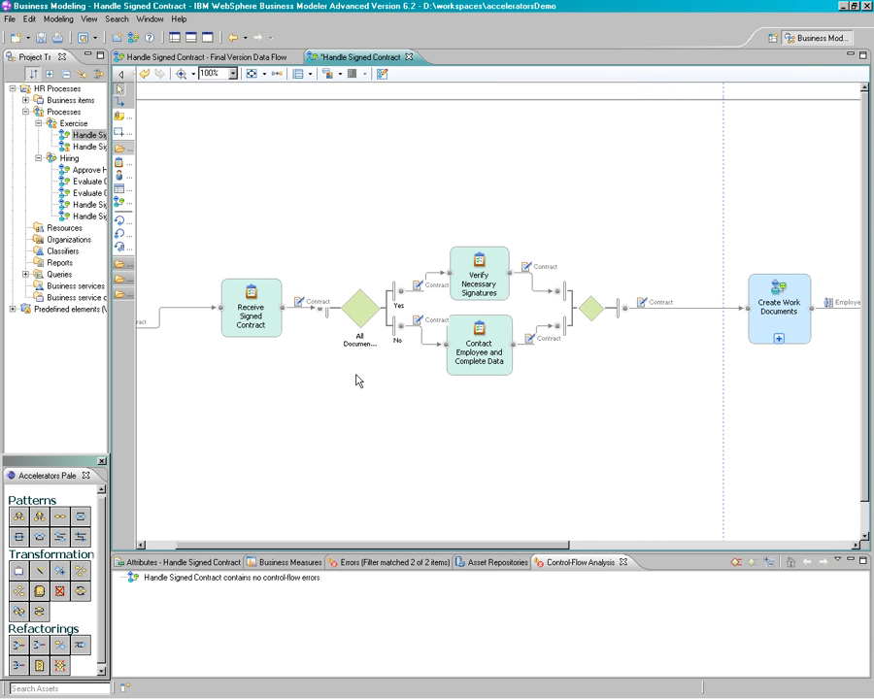
key("ctrl+s")
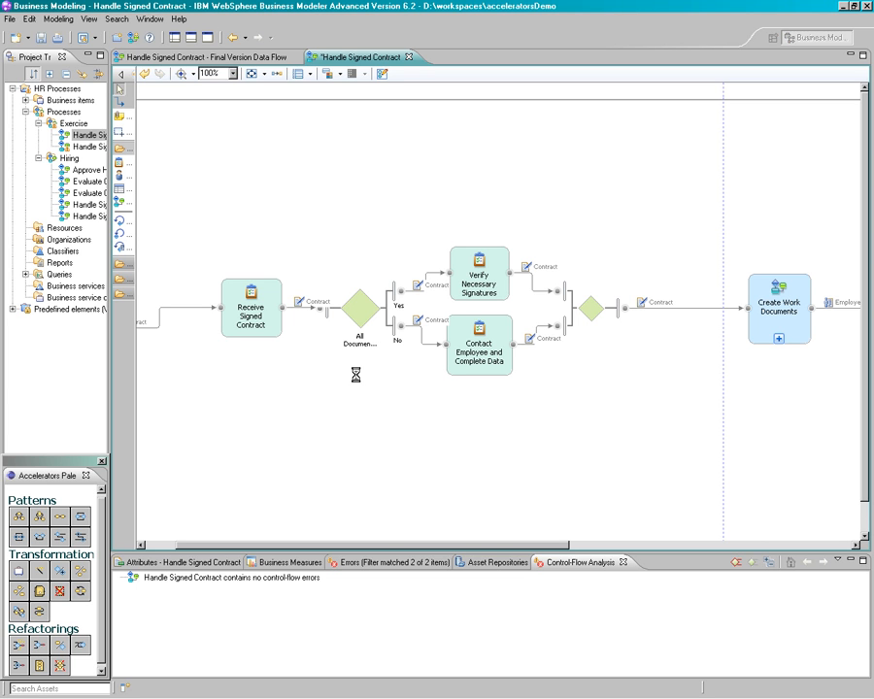